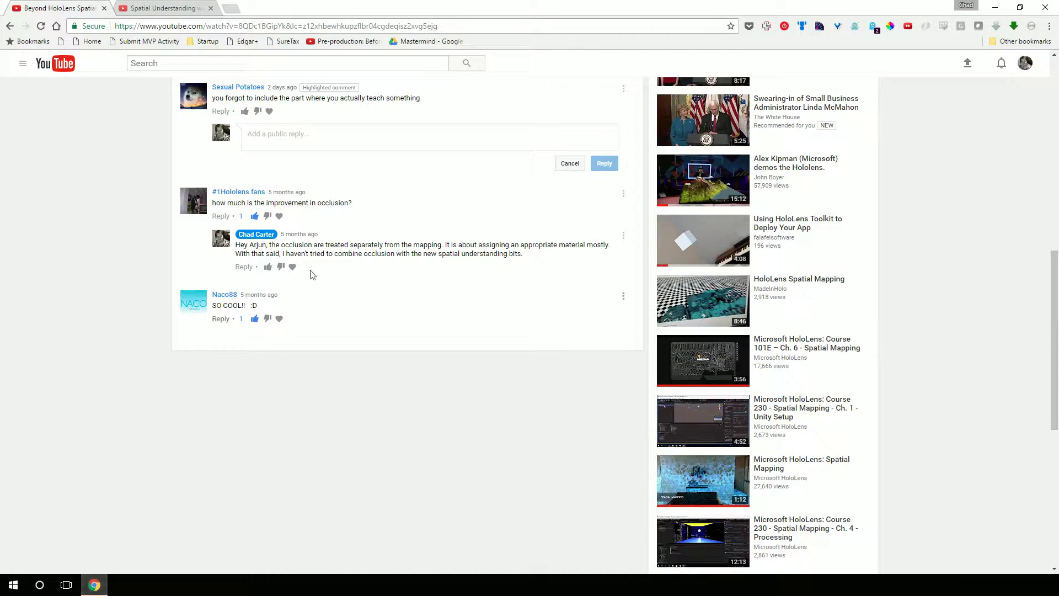
Step: Review the Beyond HoloLens Spatial Mapping - Spatial Understanding video page and its comments, and close that page
scroll(238, 392, "up", 10)
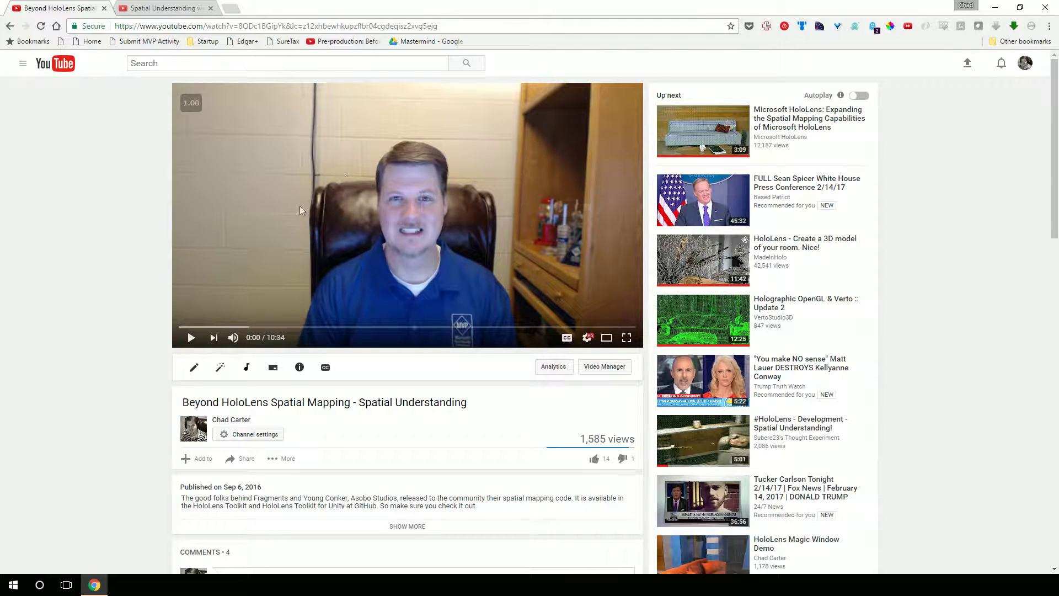
scroll(283, 228, "down", 7)
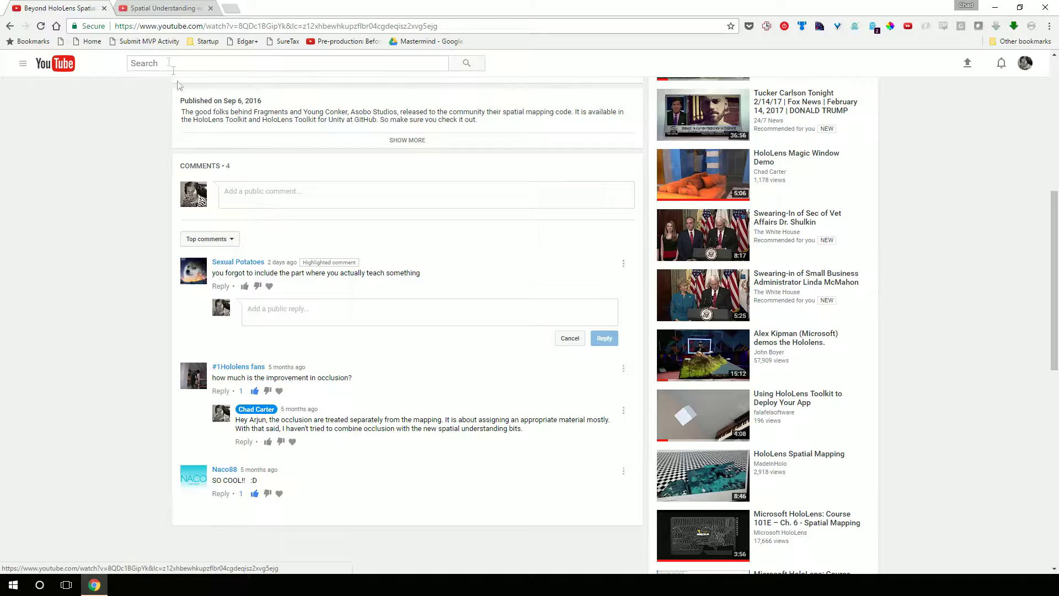
left_click(104, 8)
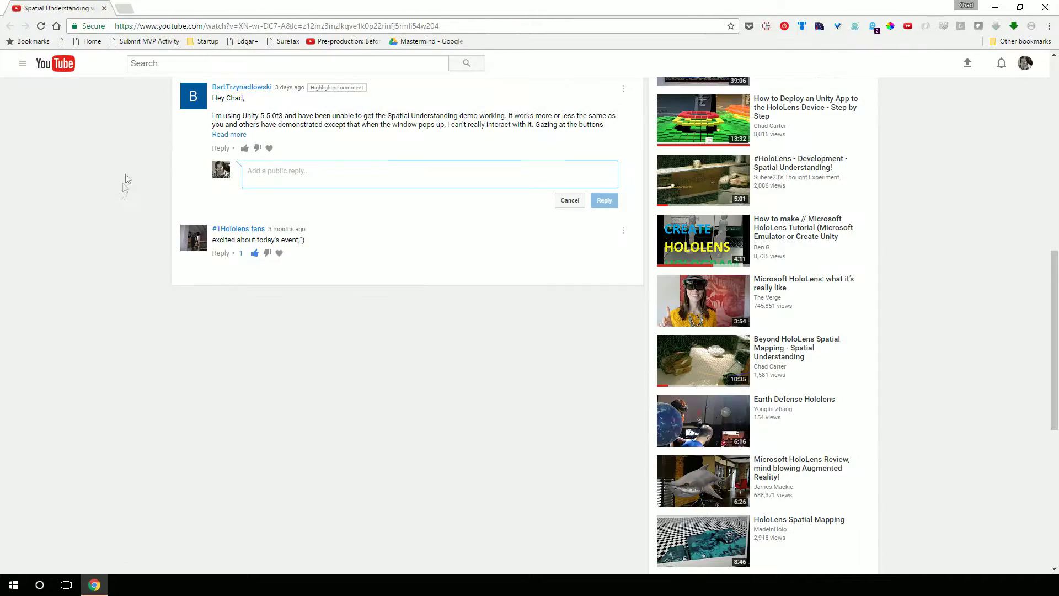
Step: Review the Spatial Understanding working on the HoloLens Emulator video page and expand the full highlighted comment about Unity 5.5.0f3
scroll(124, 217, "up", 6)
scroll(122, 216, "up", 2)
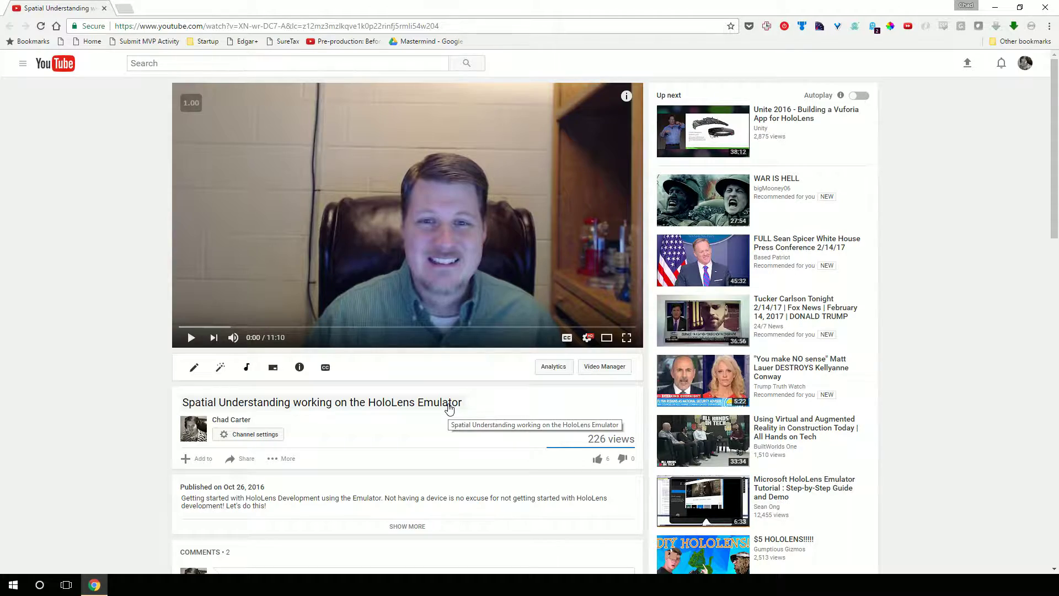
scroll(449, 409, "down", 7)
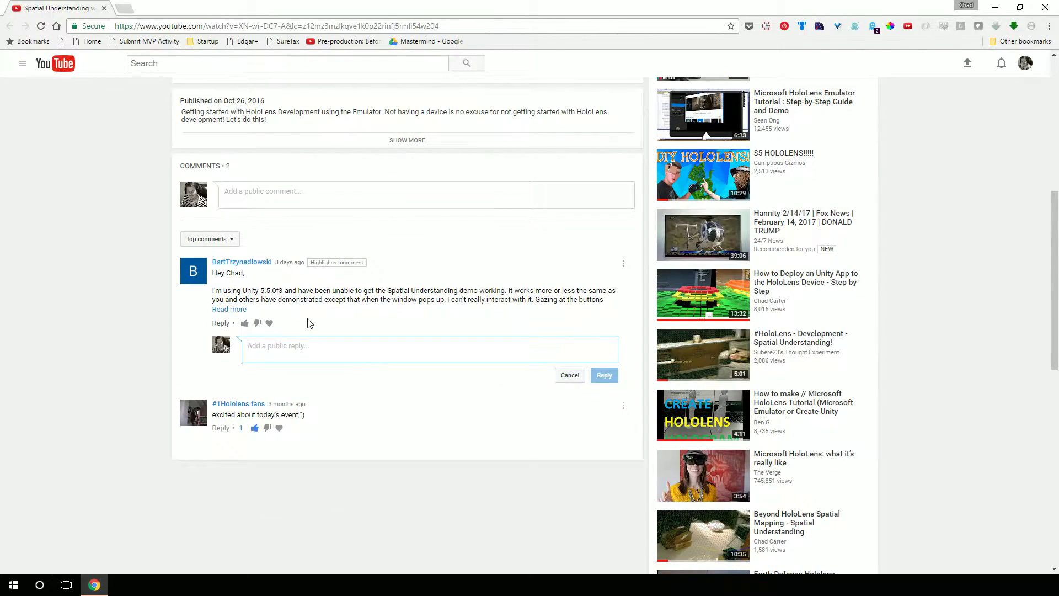
left_click(228, 309)
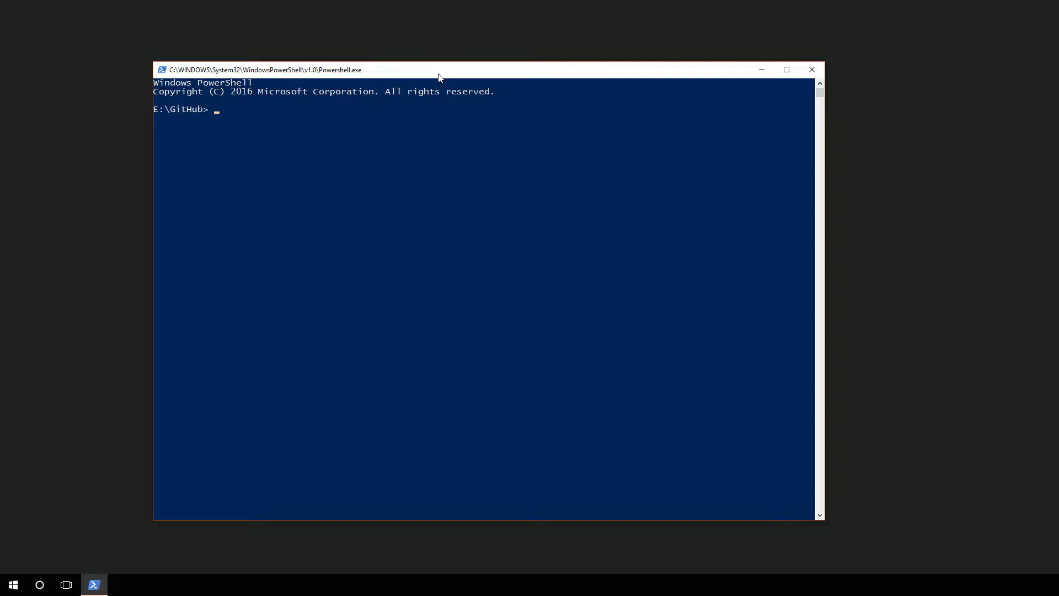
Step: In PowerShell, change to the HoloToolkit-Unity folder and update the repository with git pull
type("cd holotoolkit-")
key("Tab")
key("Return")
type("g")
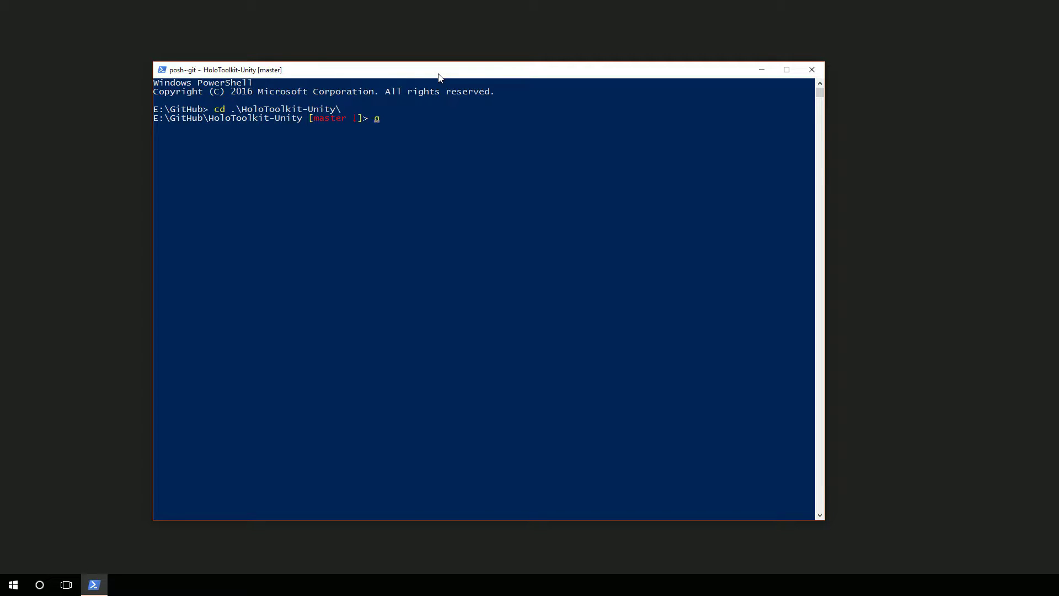
type("it pull")
key("Return")
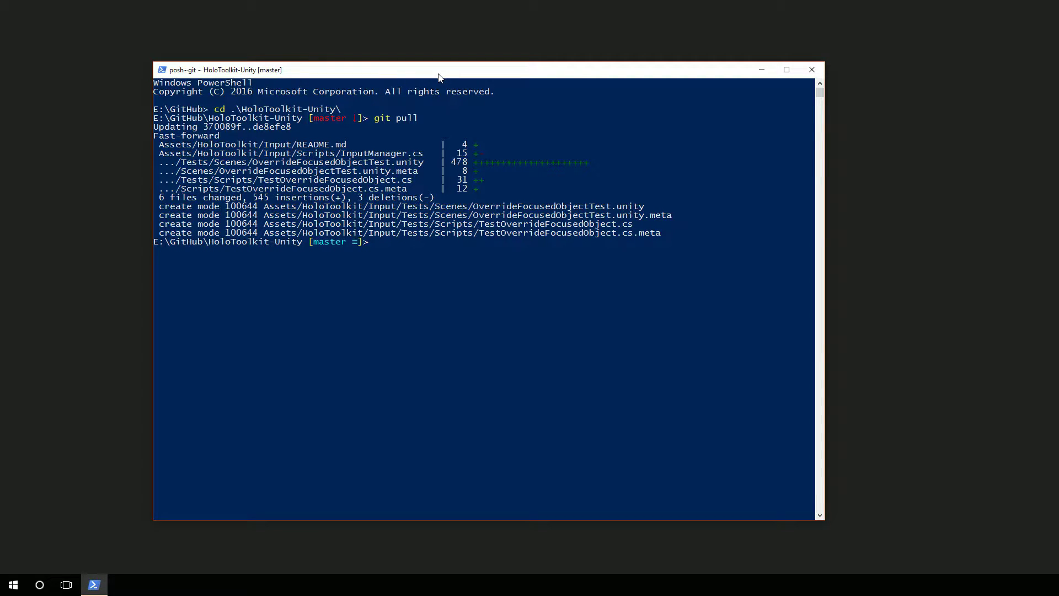
Step: Open the repository folder in File Explorer with "ii .", enter its Assets folder and move the window clear of PowerShell
type("ii .")
key("Return")
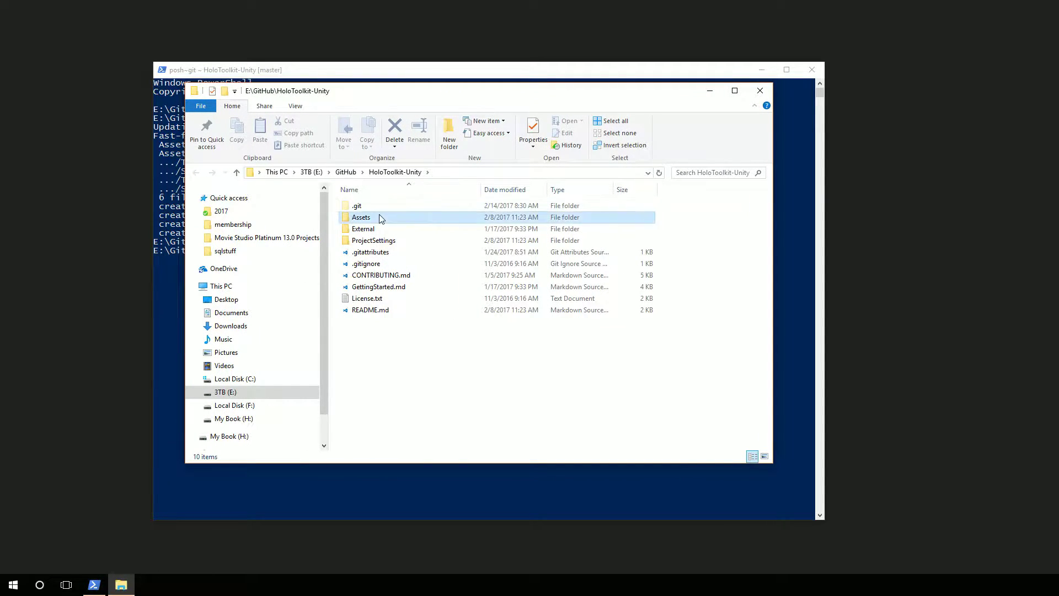
double_click(380, 219)
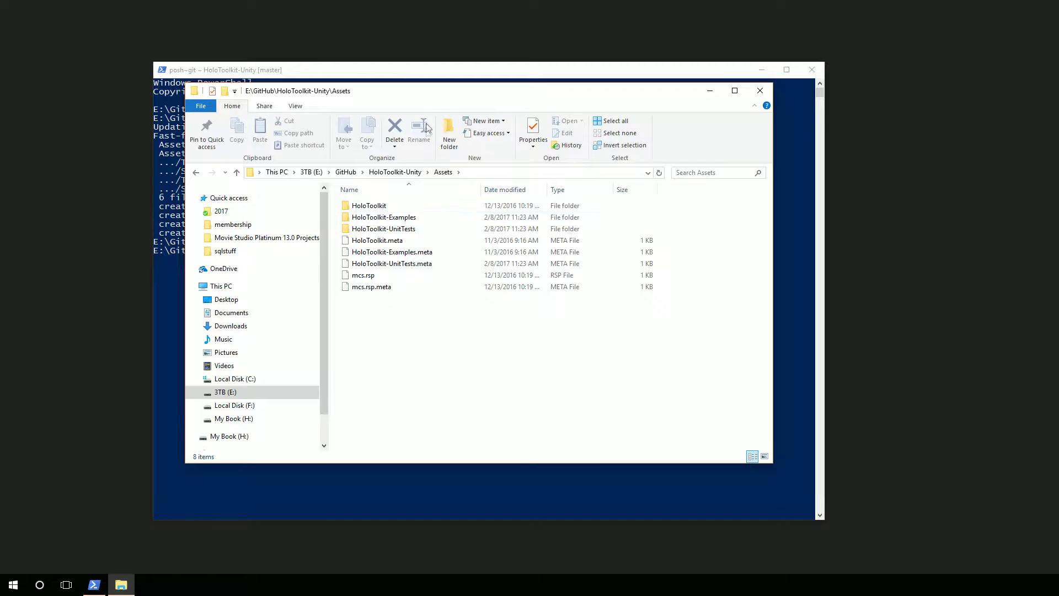
left_click_drag(424, 96, 632, 116)
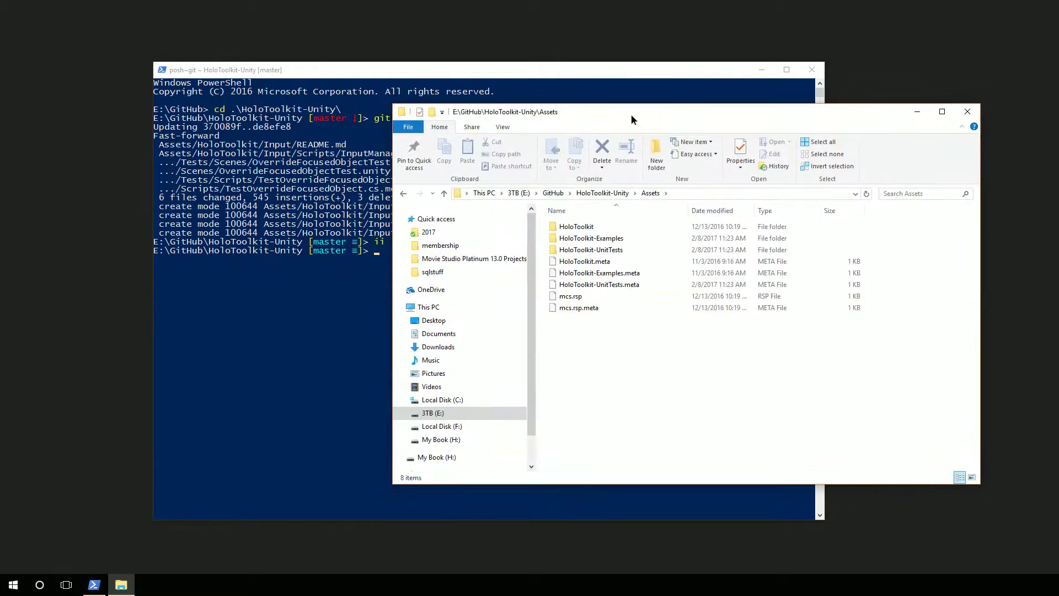
Step: Exit the PowerShell session and rearrange the remaining windows on the desktop
left_click(701, 74)
type("exi")
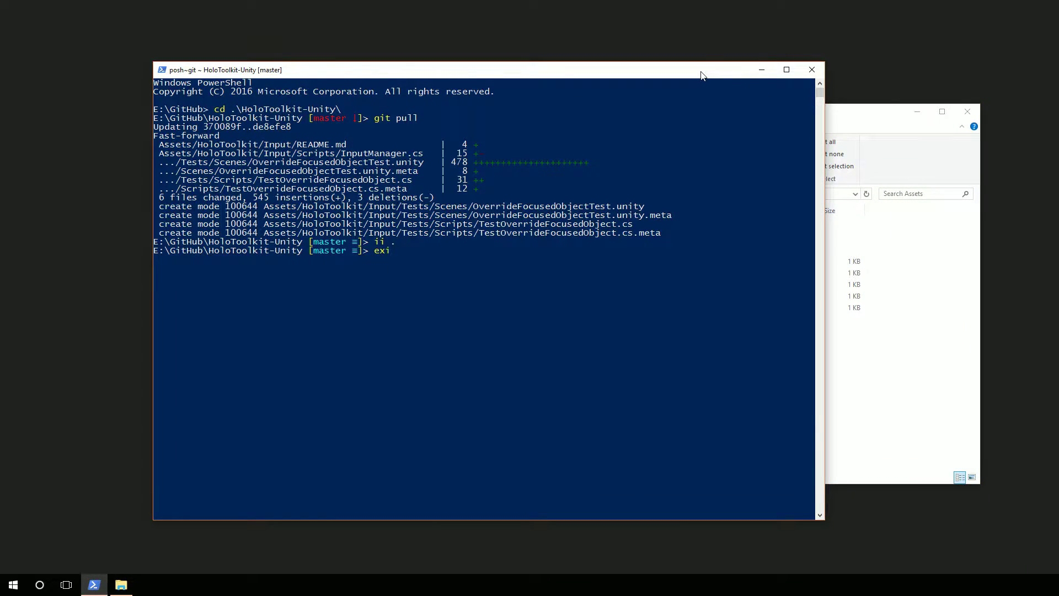
type("t")
key("Return")
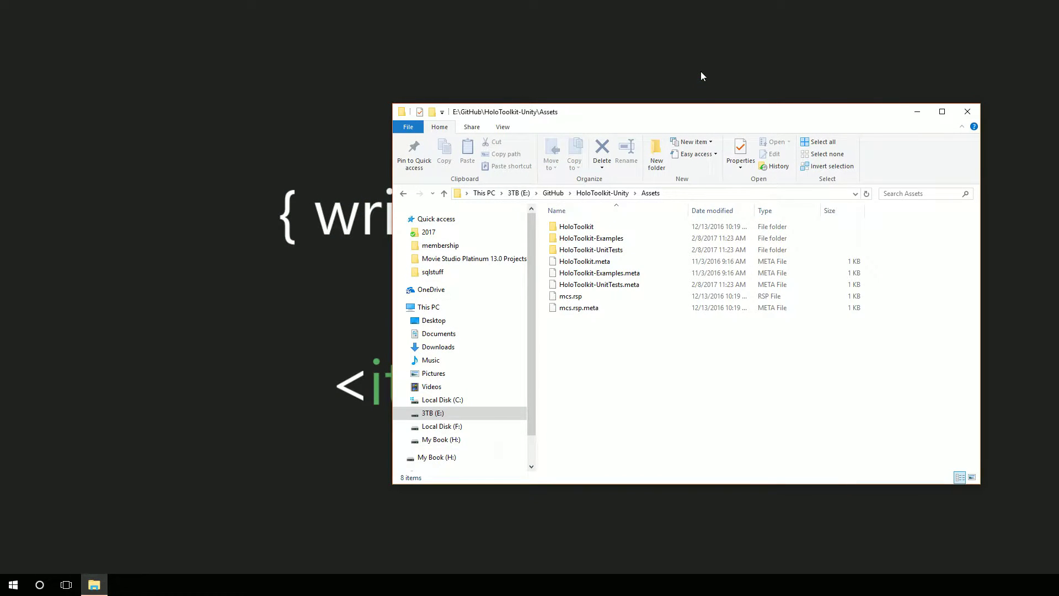
left_click_drag(709, 111, 713, 111)
left_click_drag(1058, 117, 569, 101)
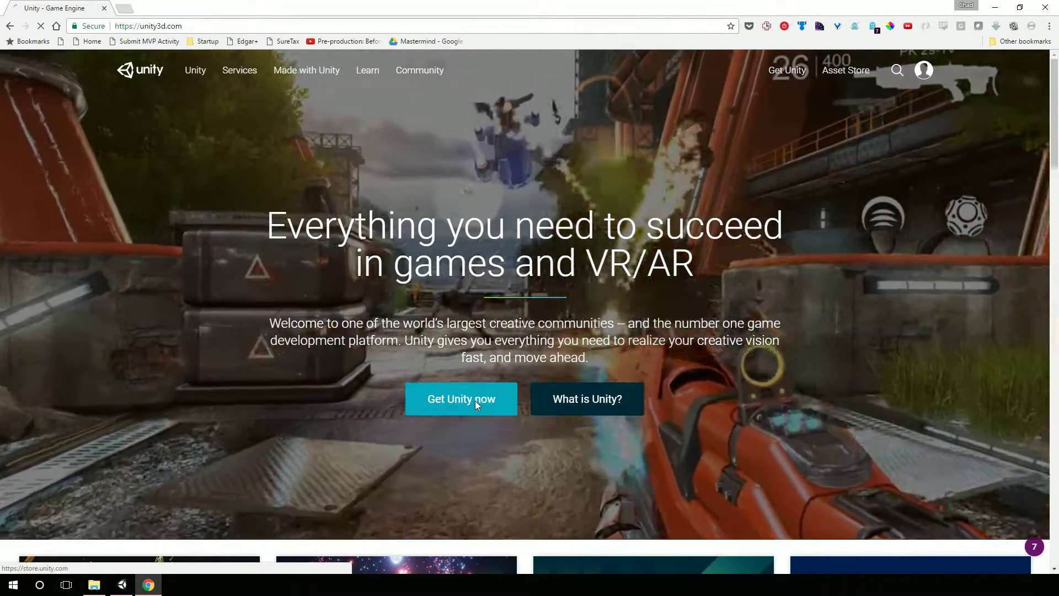
Step: Download the Unity 5.5.1 installer from the Unity store's download page for existing owners and run it
left_click(476, 402)
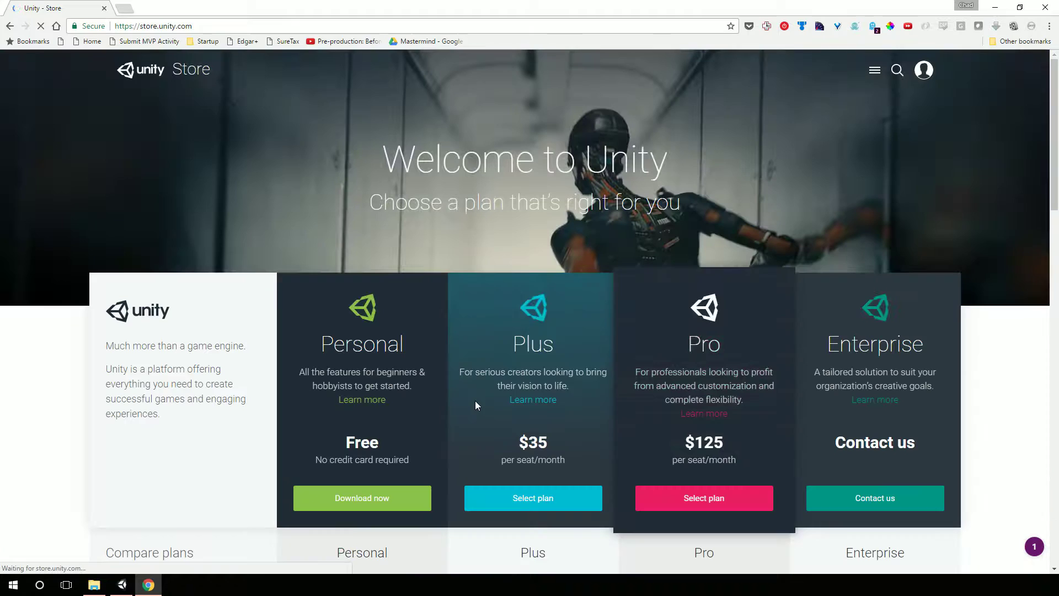
scroll(475, 400, "down", 20)
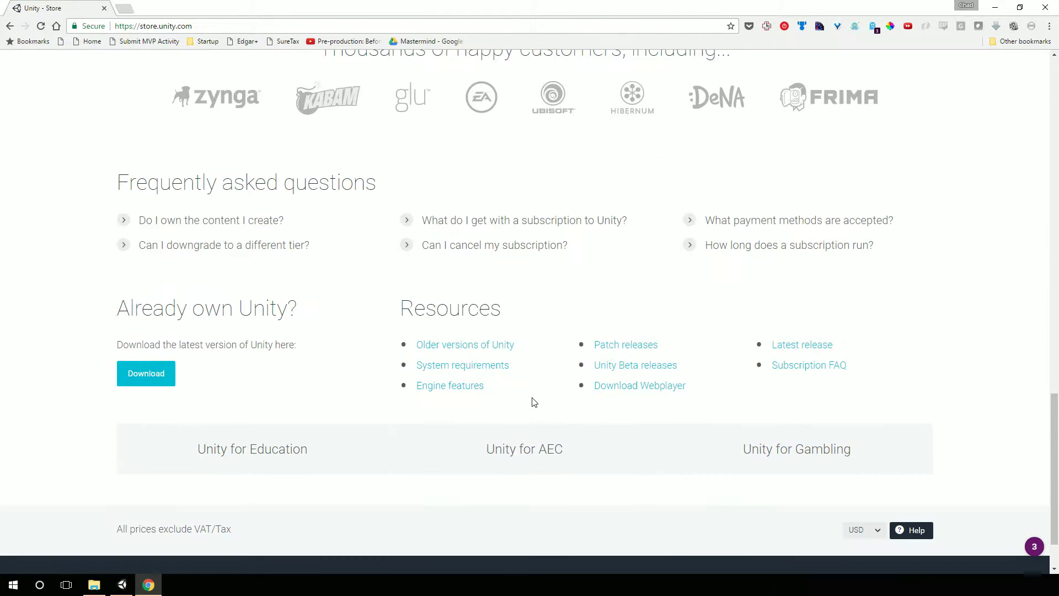
scroll(525, 402, "down", 2)
left_click(150, 320)
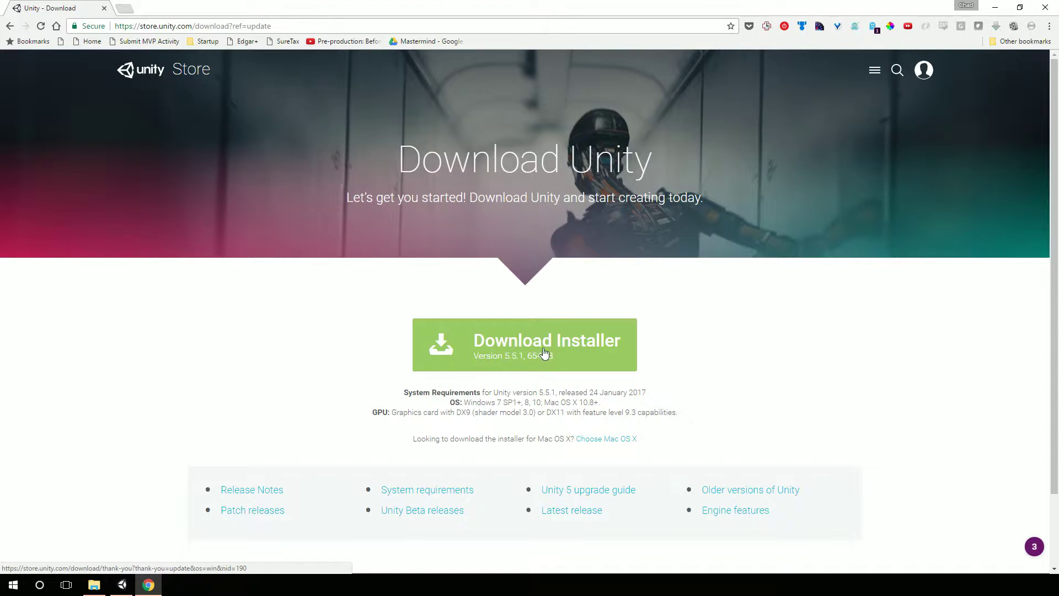
left_click(543, 352)
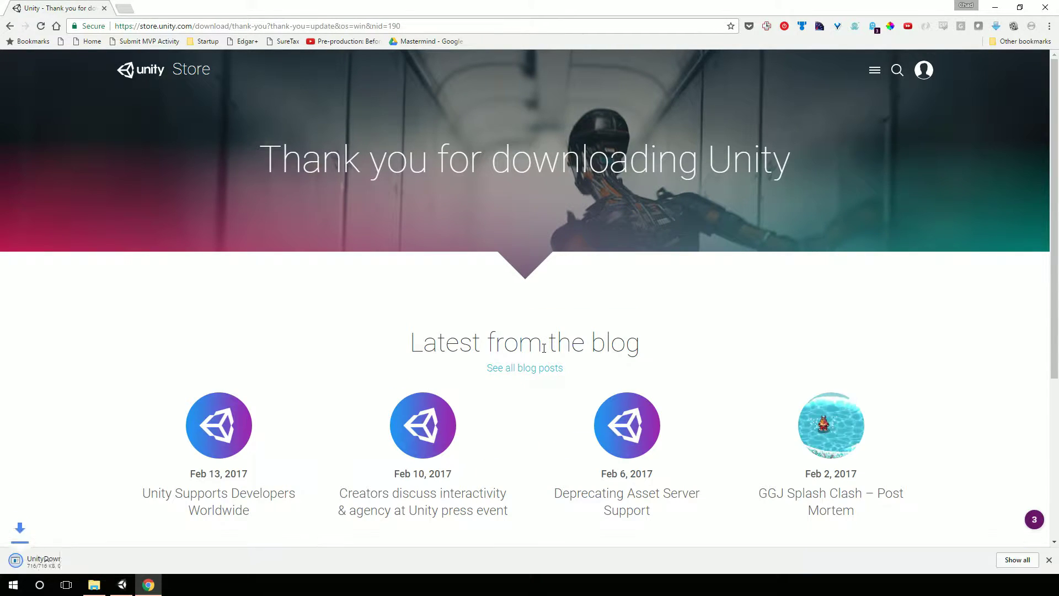
left_click(61, 558)
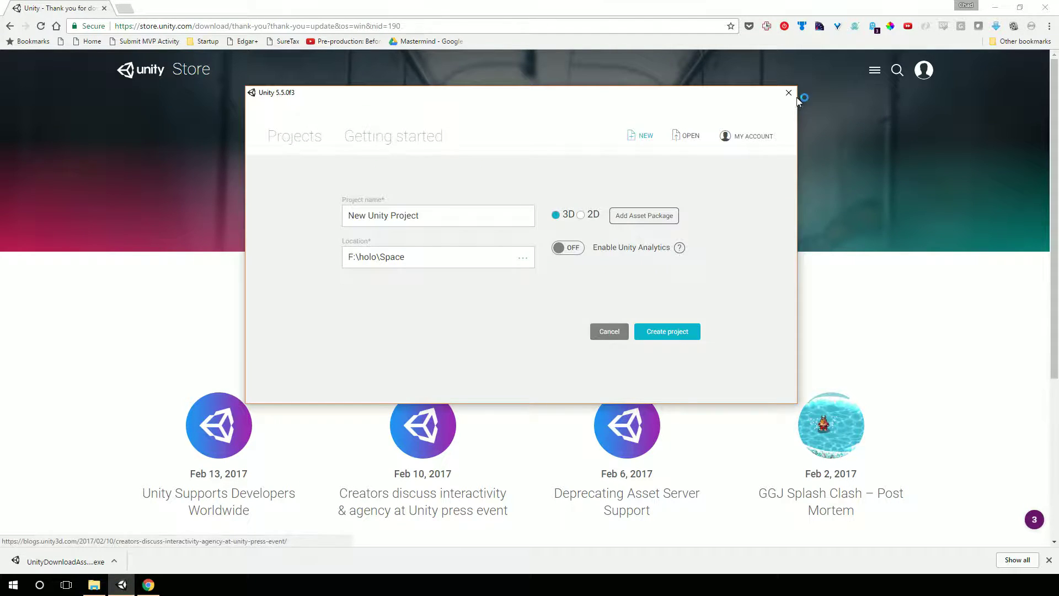
Step: Close the Unity 5.5.0f3 project window and accept the license agreement in the Unity 5.5.1f1 Download Assistant
left_click(786, 95)
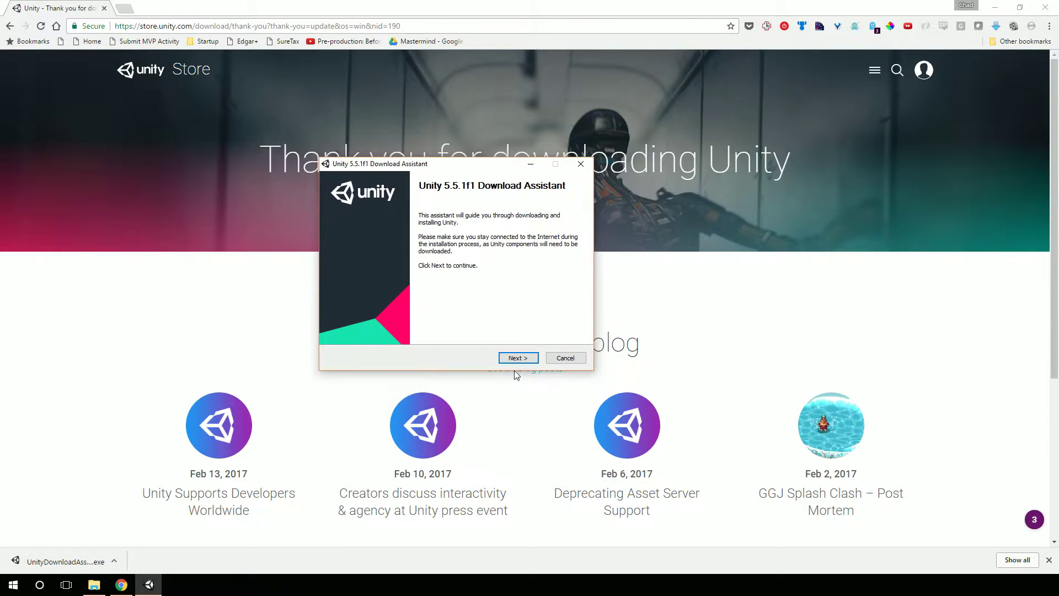
left_click(521, 359)
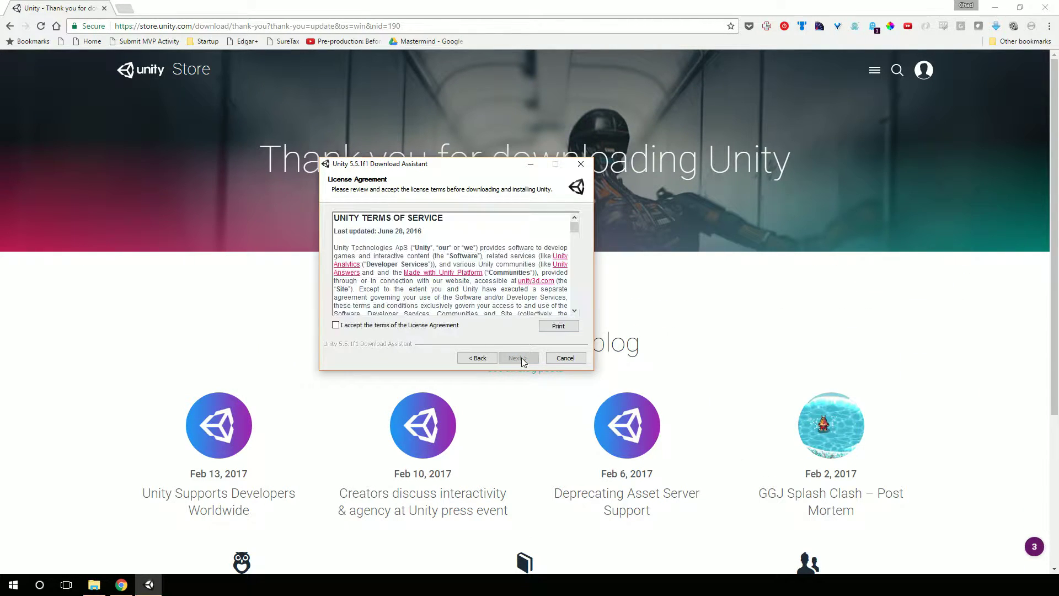
left_click(433, 324)
left_click(518, 359)
left_click(519, 360)
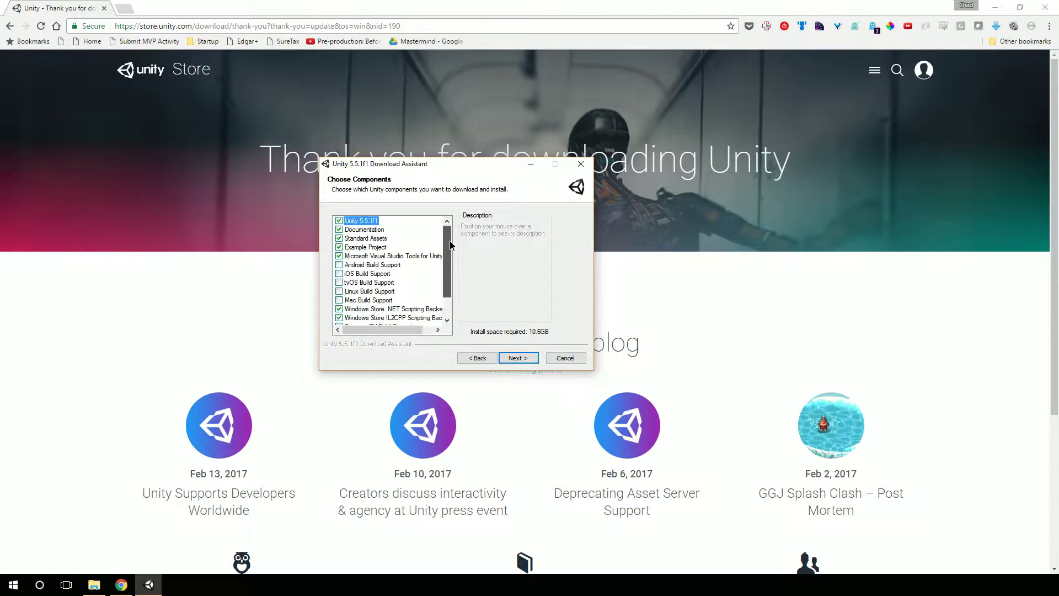
Step: Accept the selected components and install Unity into F:\Program Files\Unity5.5.1f1, using a temporary download location
left_click(518, 358)
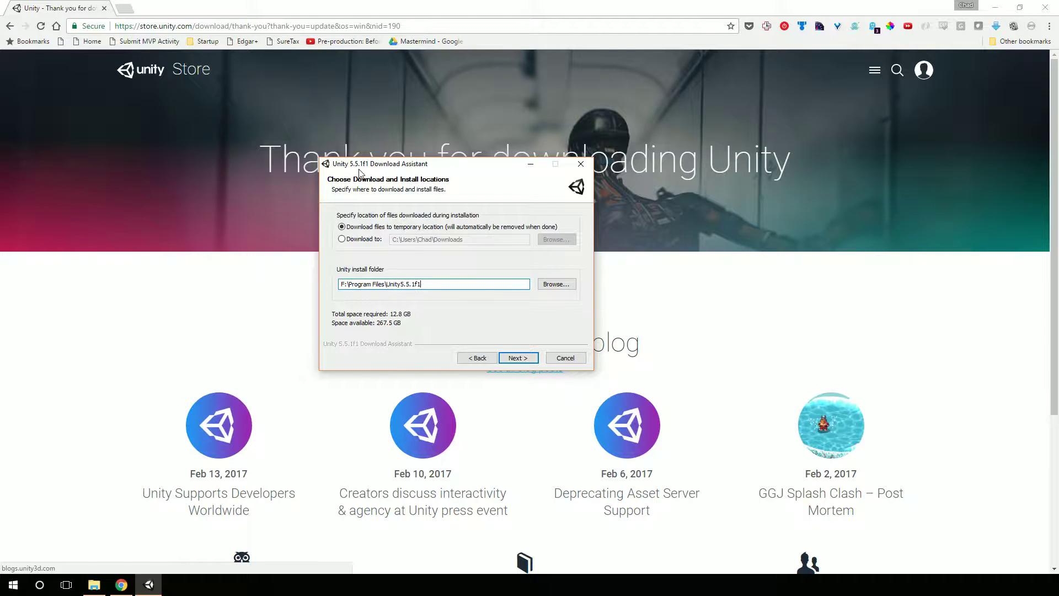
left_click(519, 359)
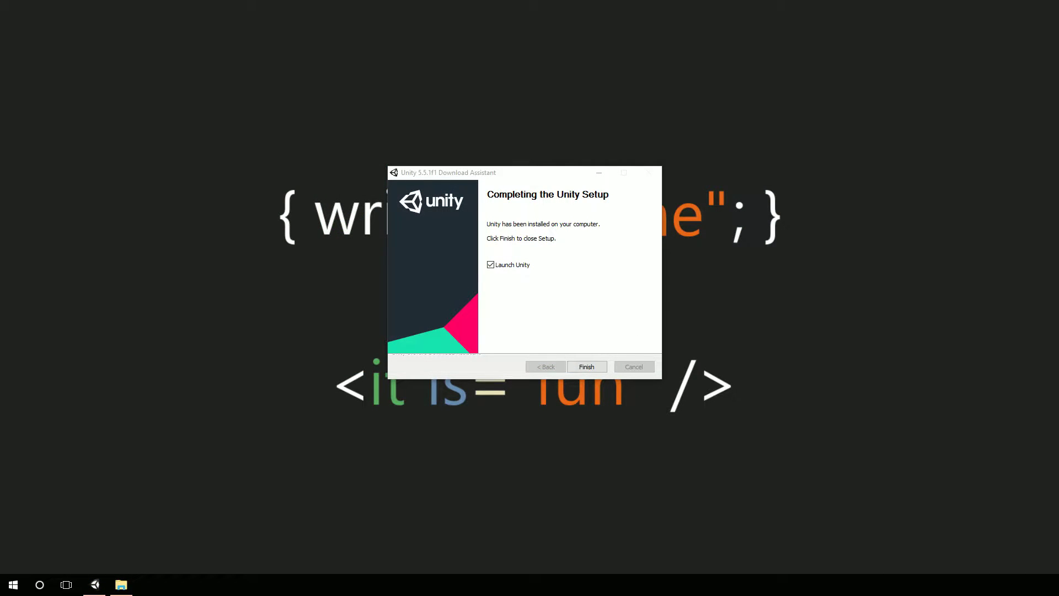
left_click(485, 173)
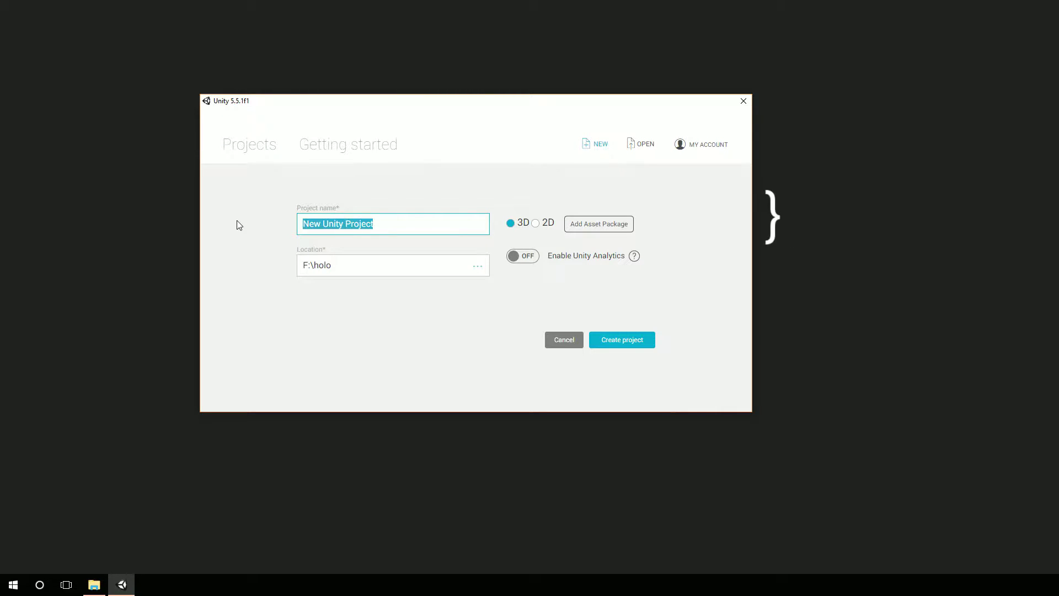
Step: Create a new 3D Unity project named SpatialUnderstanding201702 in F:\holo
type("Sp")
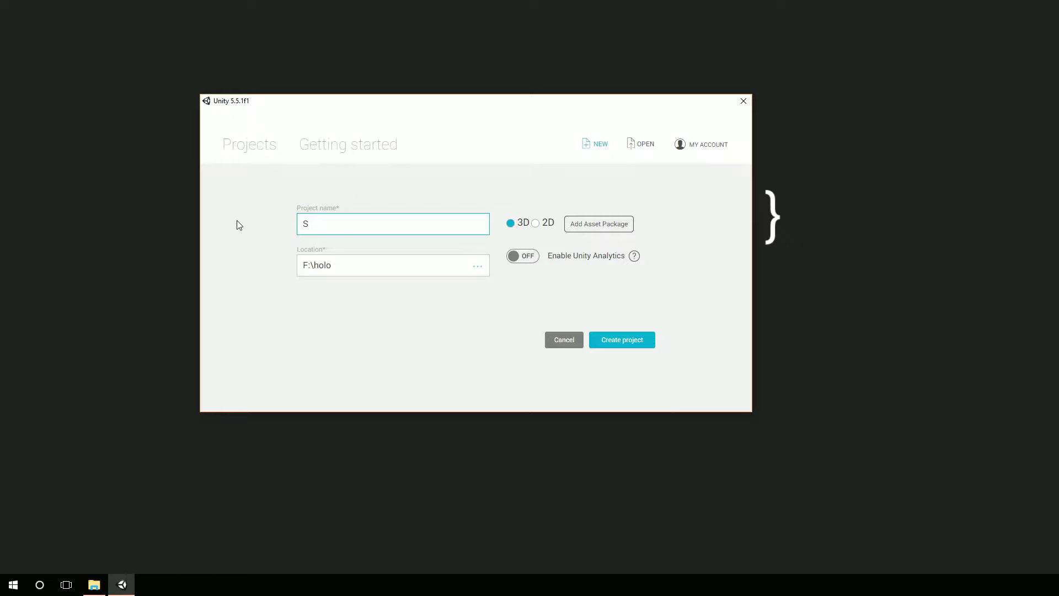
type("patia")
type("lUnderstnd")
type("nding")
type("201702")
key("Return")
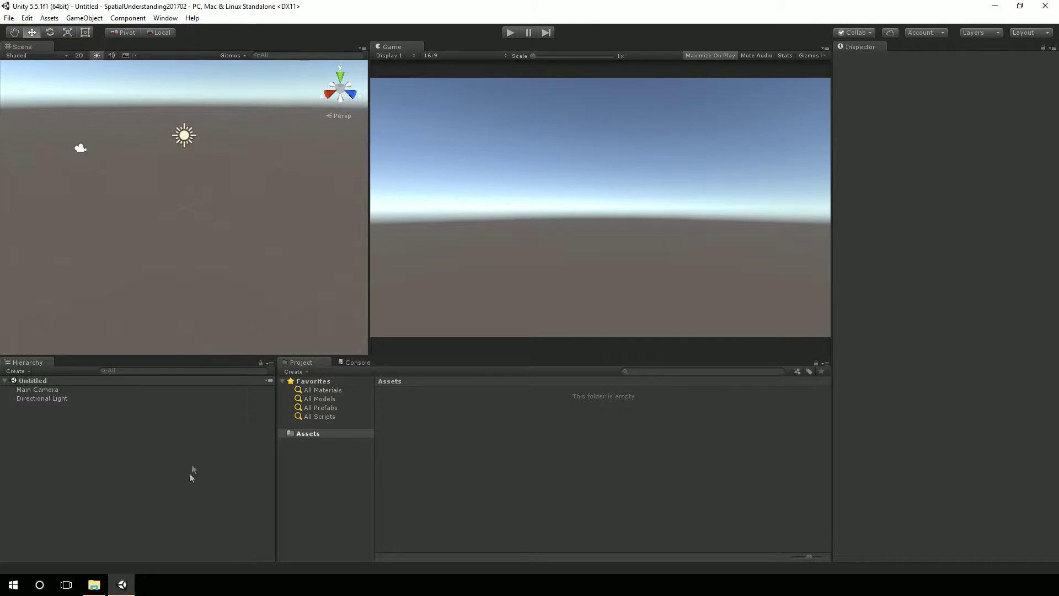
Step: Import everything in the HoloToolkit-Unity repository's Assets folder into the Unity project's Assets
left_click(93, 584)
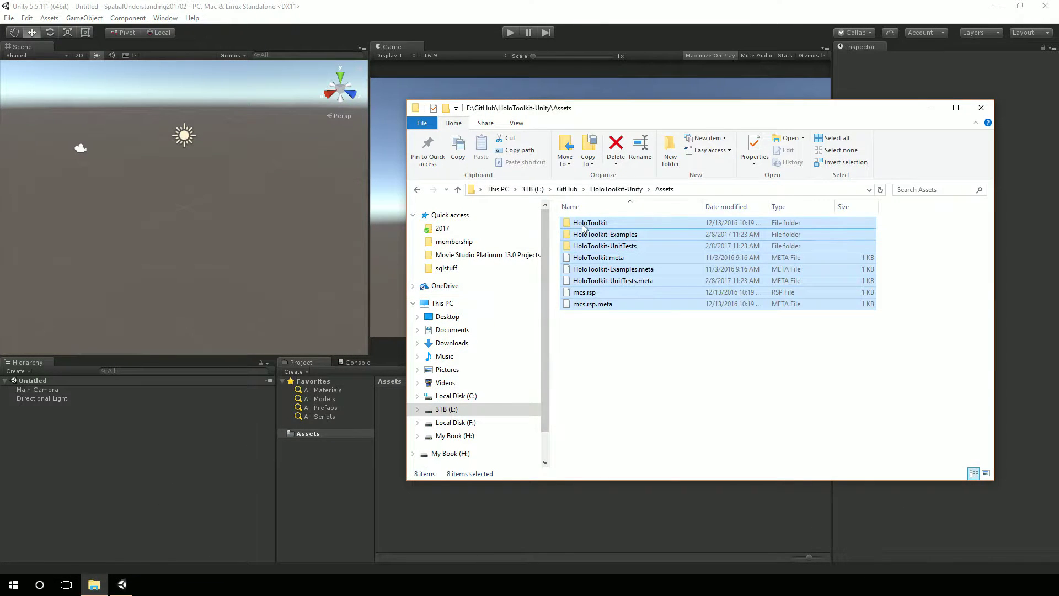
left_click_drag(579, 235, 309, 437)
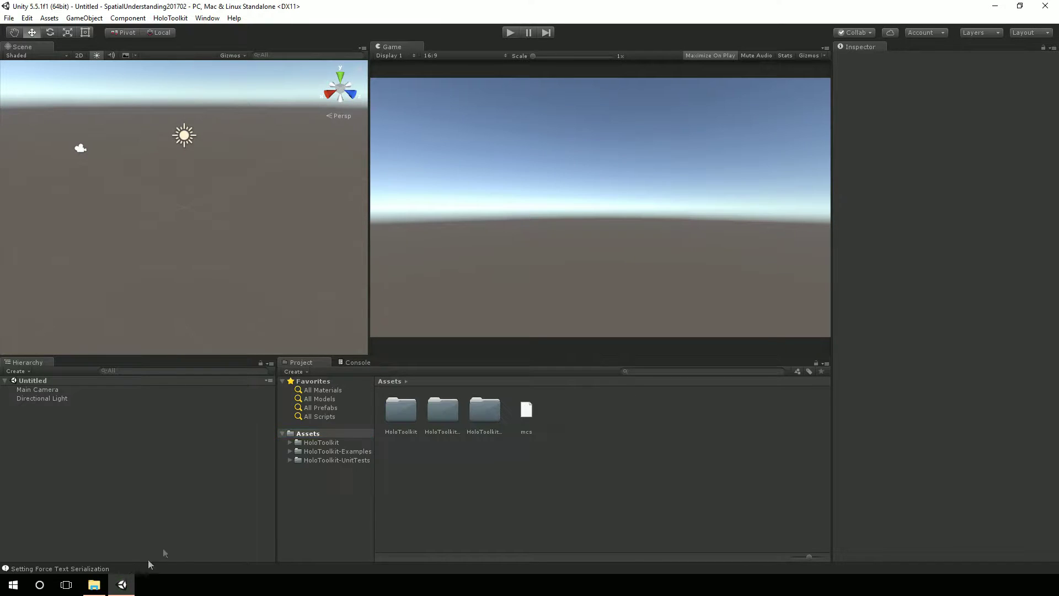
Step: Open the SpatialUnderstandingExample scene from HoloToolkit-Examples' SpatialUnderstanding-FeatureOverview Scenes folder and expand its hierarchy
left_click(320, 443)
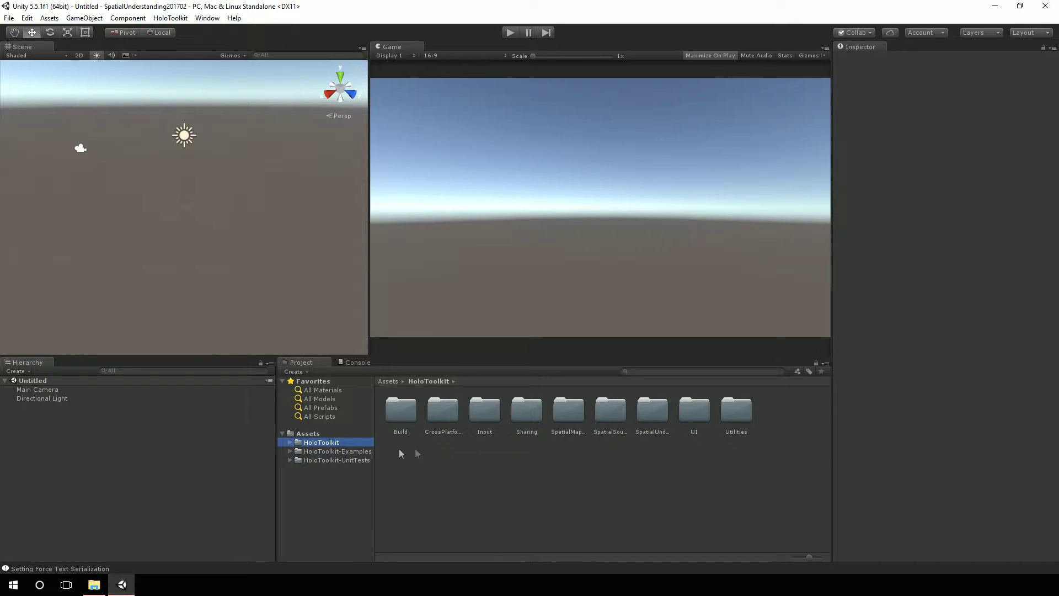
left_click(347, 453)
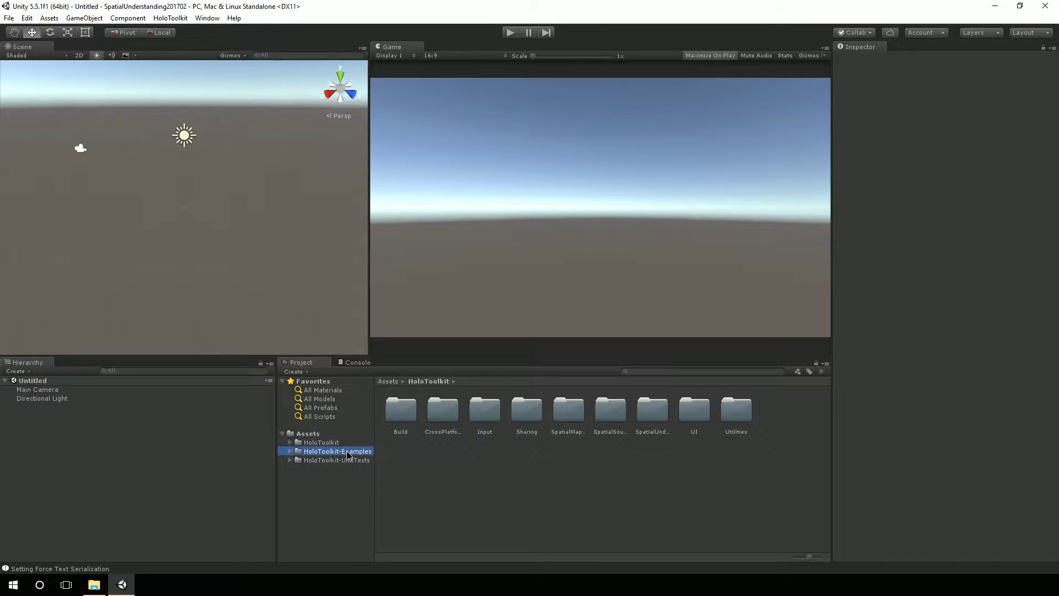
double_click(639, 420)
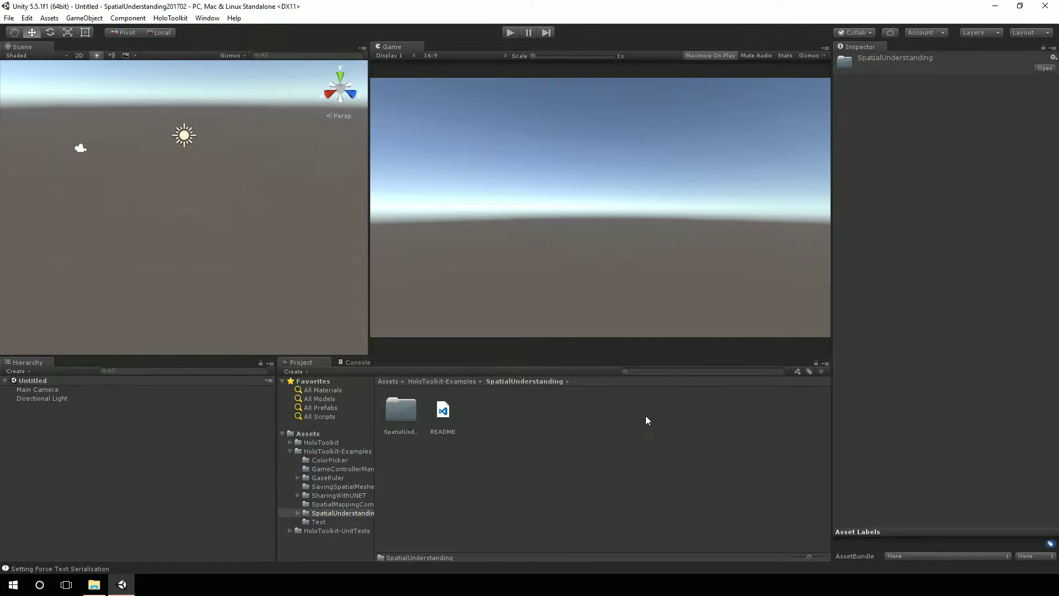
double_click(408, 413)
double_click(484, 414)
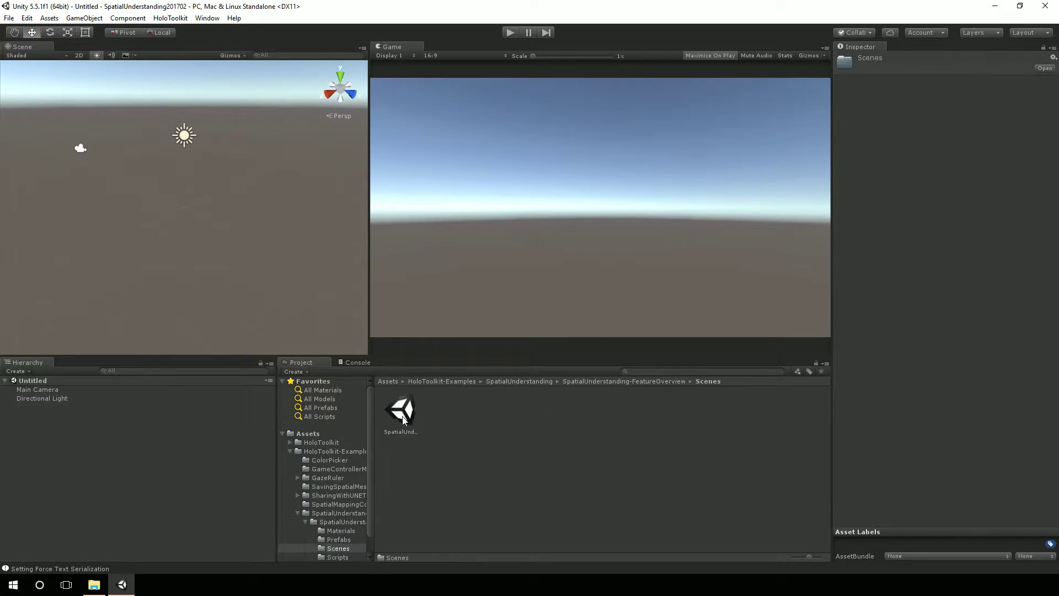
double_click(403, 420)
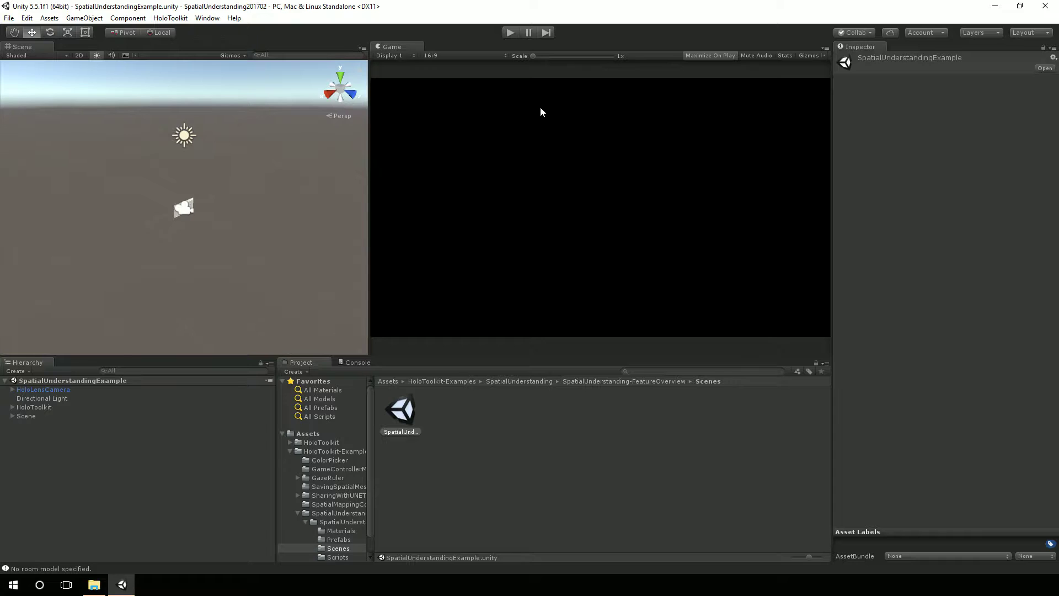
left_click(427, 408)
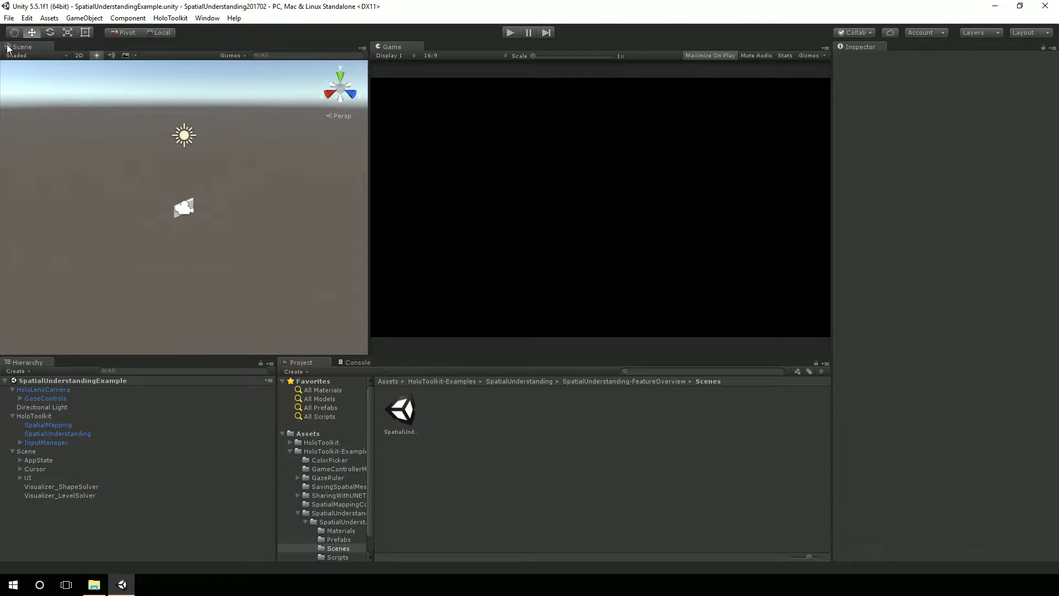
Step: Apply the HoloLens project settings with all options enabled and reload the project
left_click(170, 18)
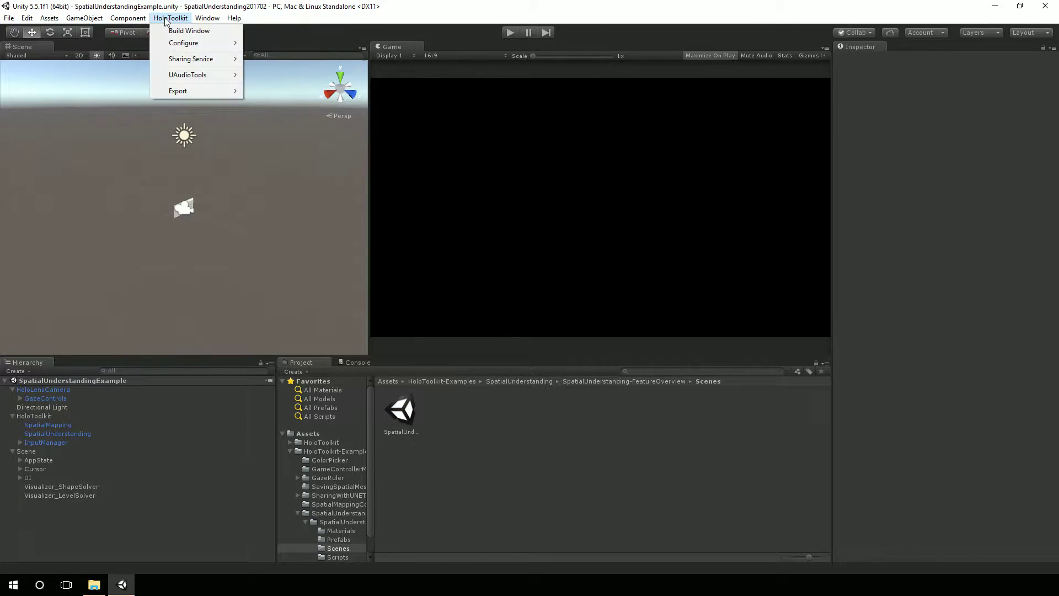
mouse_move(178, 45)
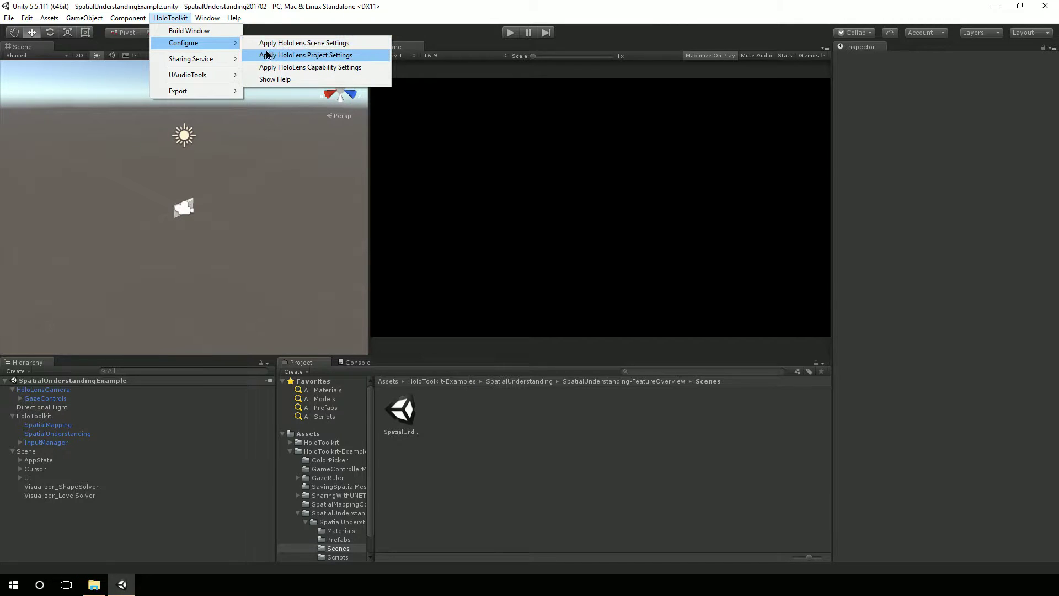
left_click(287, 55)
left_click(533, 255)
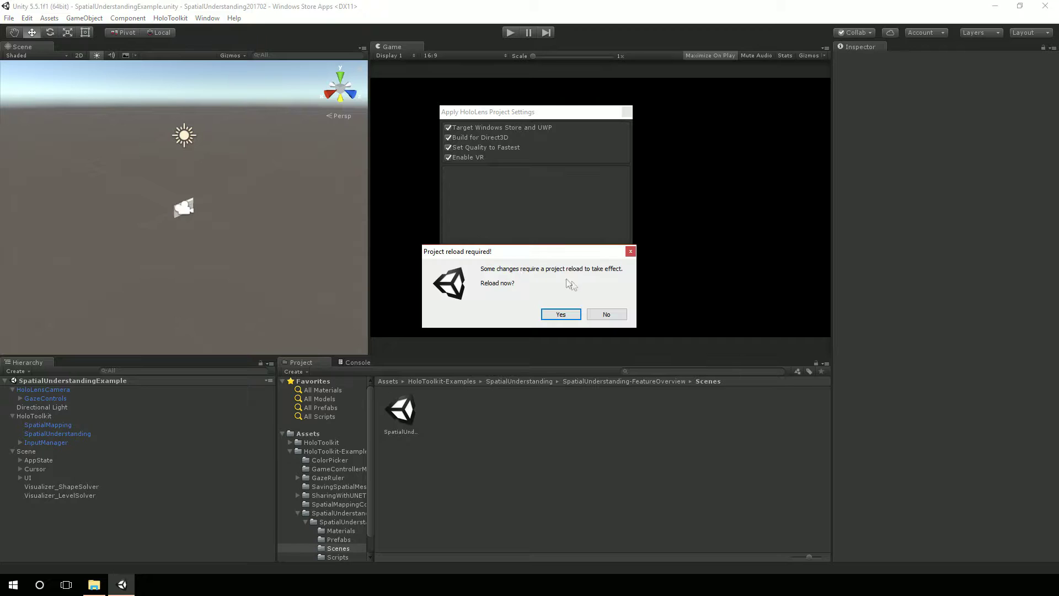
left_click(554, 314)
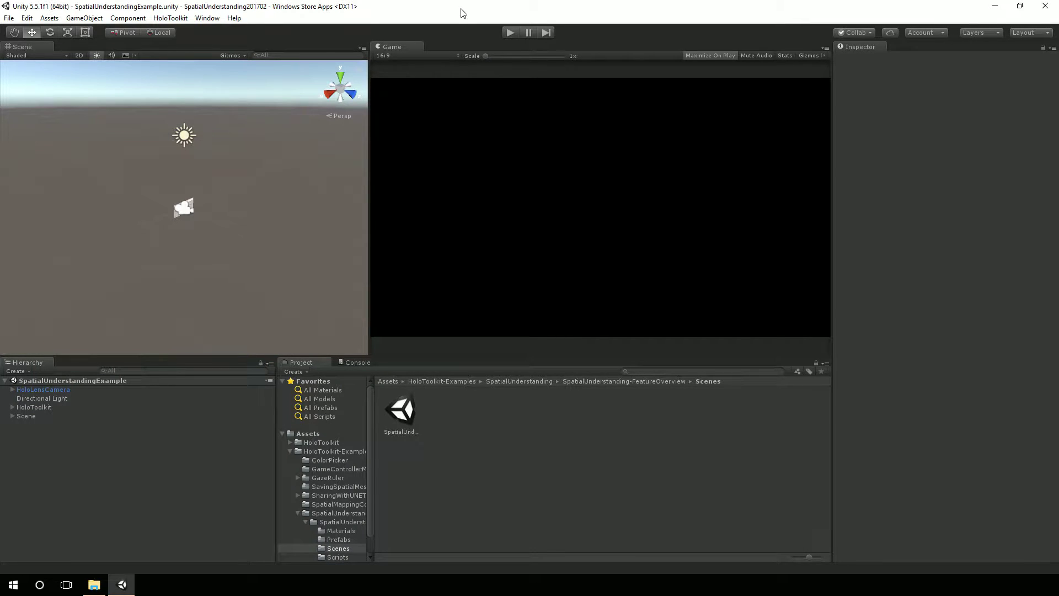
Step: Enable Unity C# Projects for the Windows Store build, add the open scene to the build, and save the scene and project
left_click(8, 18)
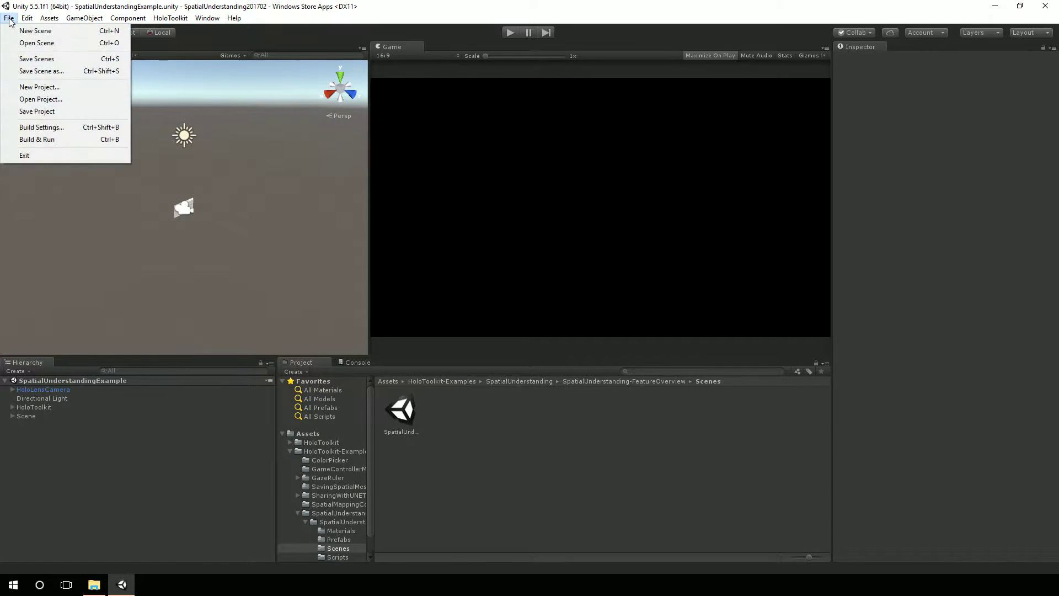
left_click(40, 128)
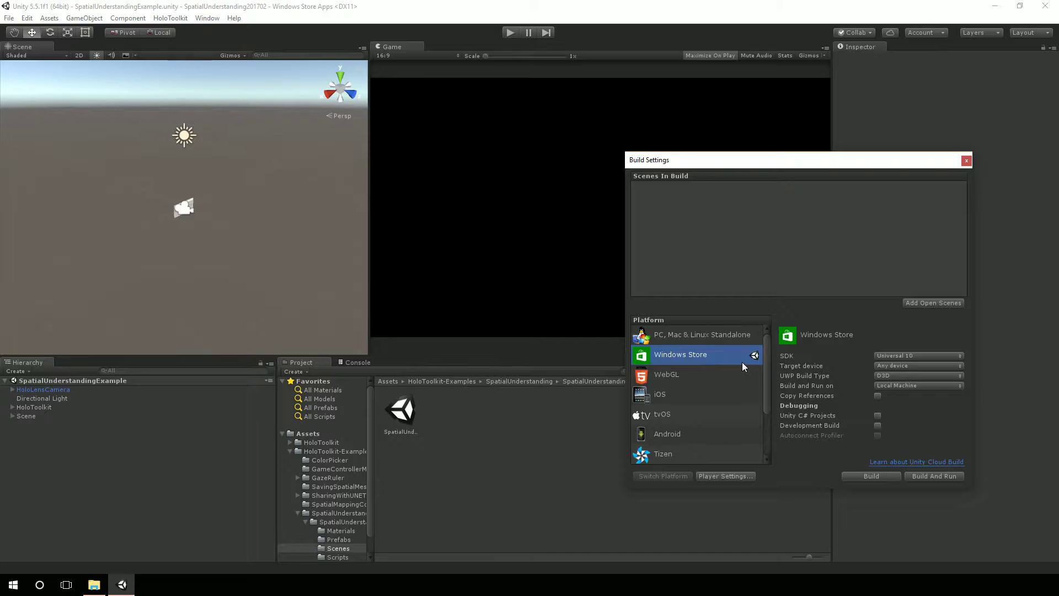
left_click(877, 416)
left_click(926, 303)
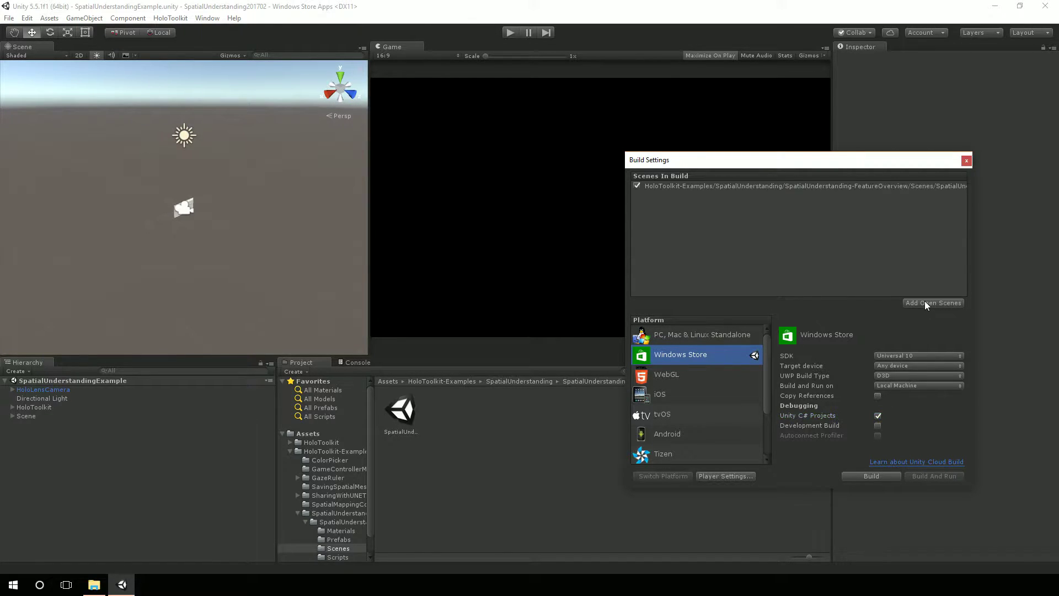
left_click(9, 17)
left_click(33, 58)
left_click(4, 18)
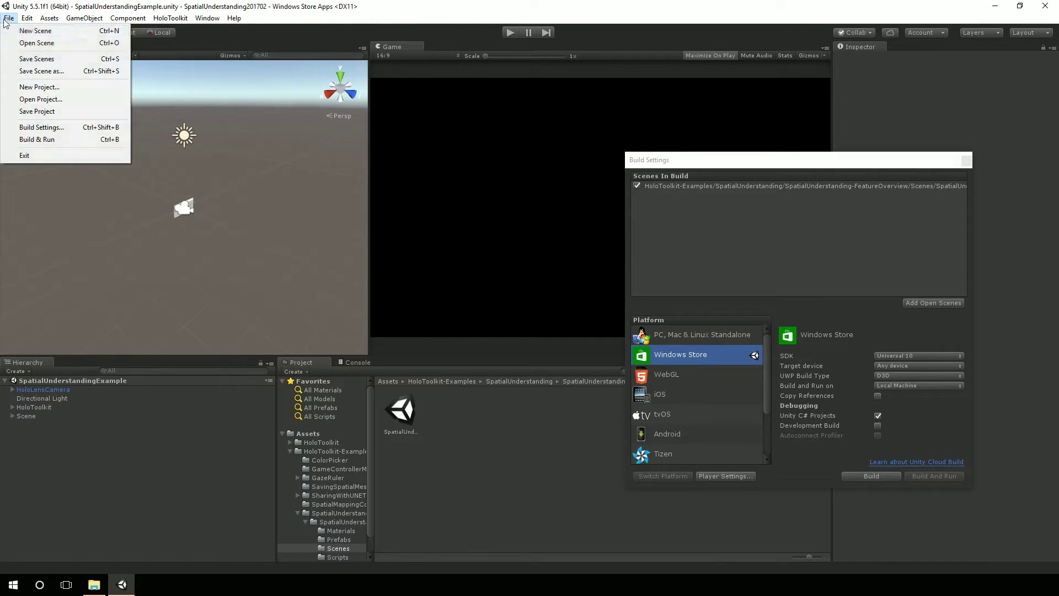
left_click(33, 113)
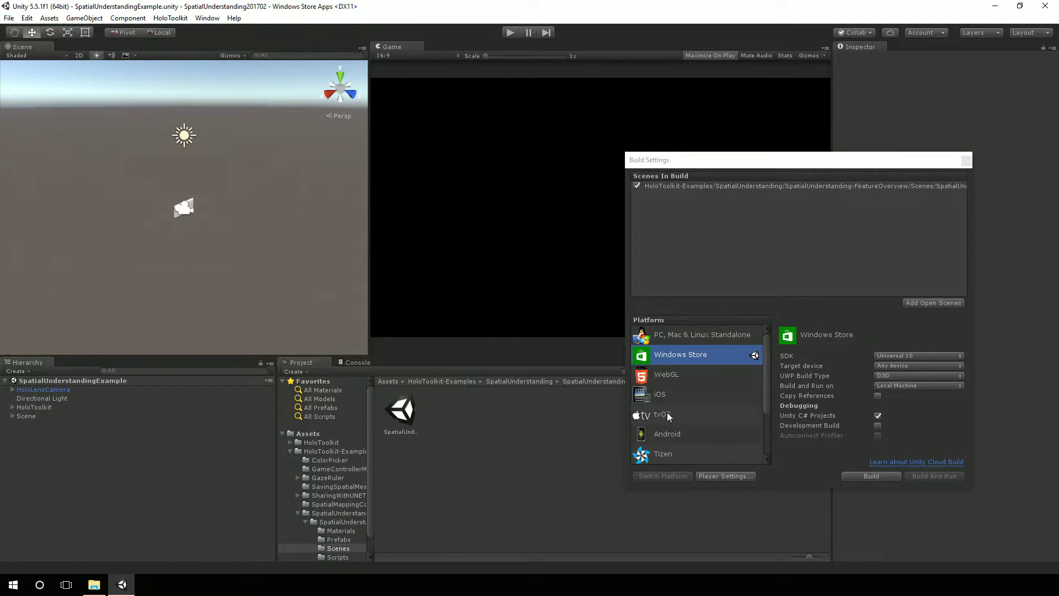
Step: Enable the SpatialPerception capability in the Windows Store player settings, and save the scene and project
left_click(741, 477)
left_click_drag(690, 160, 422, 146)
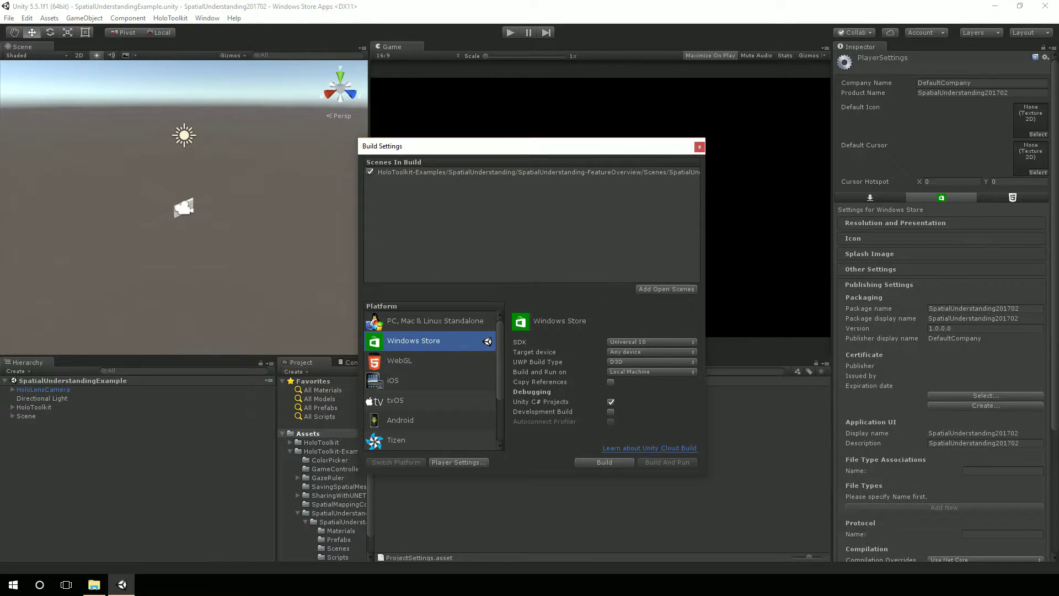
left_click_drag(1053, 368, 1051, 506)
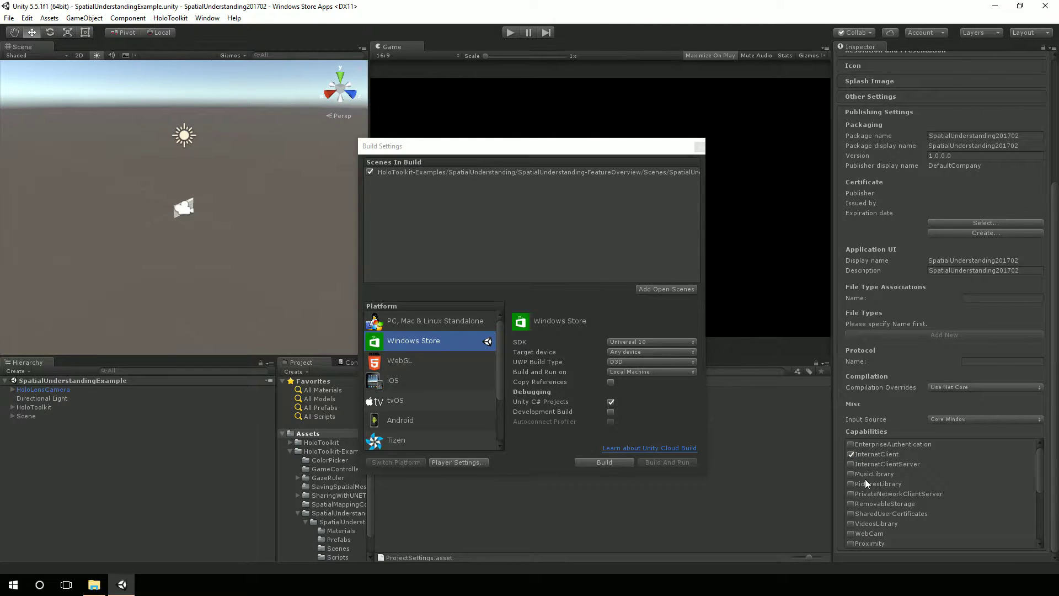
scroll(865, 481, "down", 3)
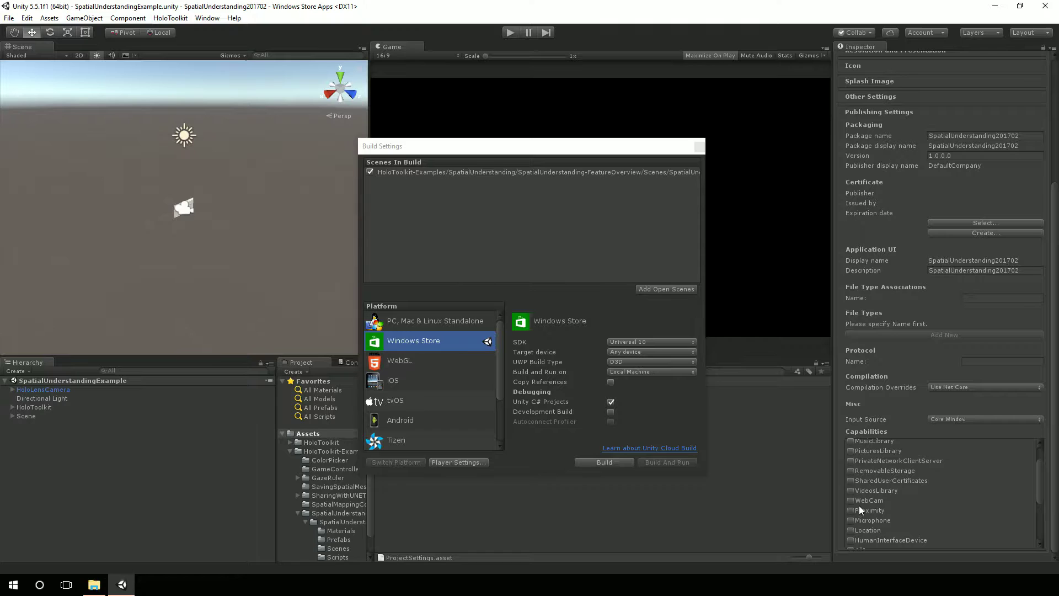
scroll(869, 519, "down", 10)
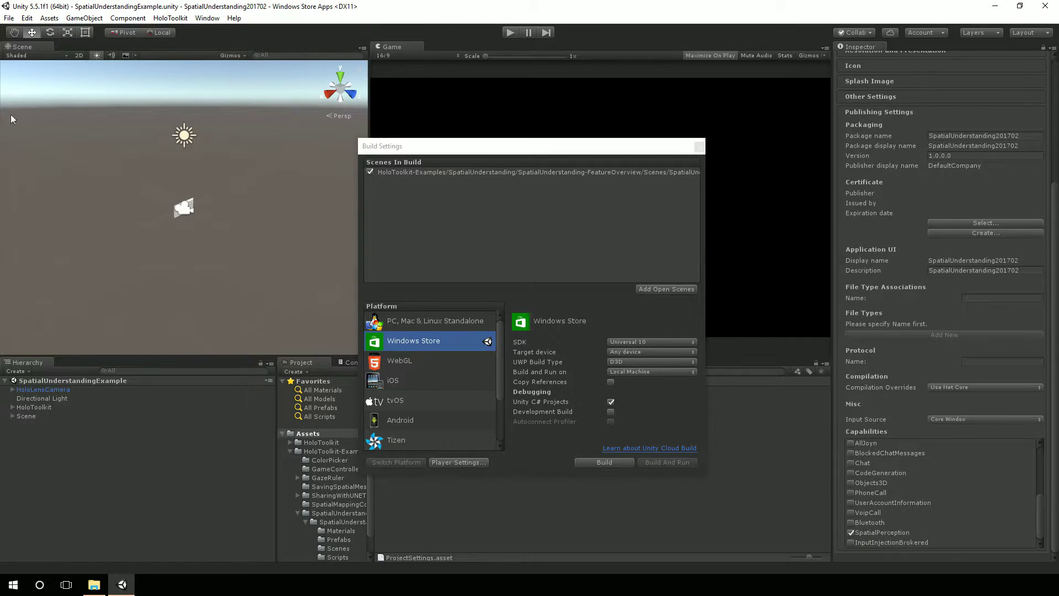
left_click(9, 19)
left_click(22, 60)
left_click(10, 21)
left_click(22, 109)
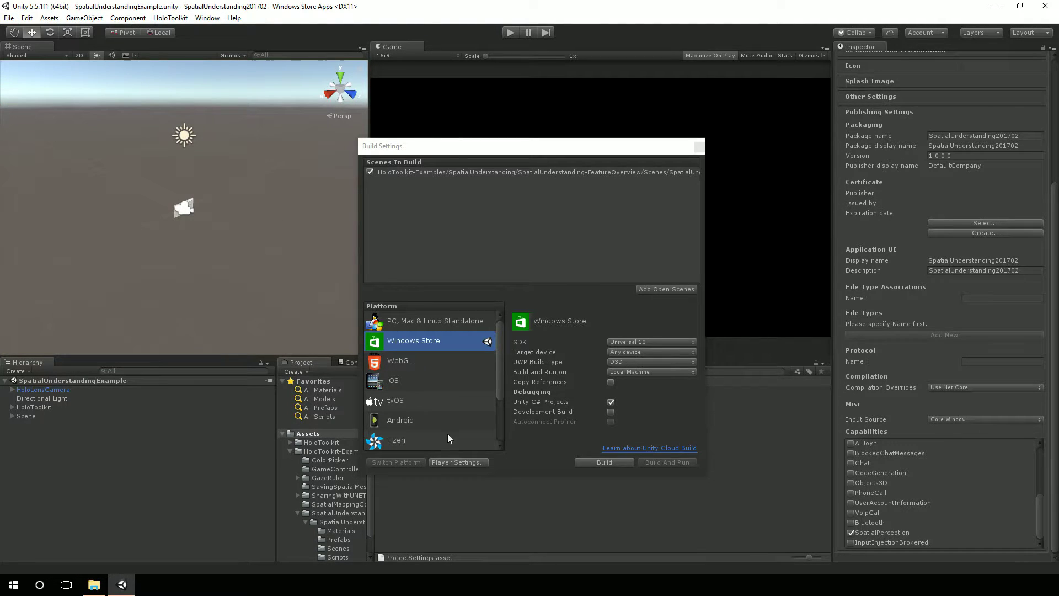
Step: Build the Windows Store project into a new folder named UWP inside the SpatialUnderstanding201702 project folder
left_click(590, 462)
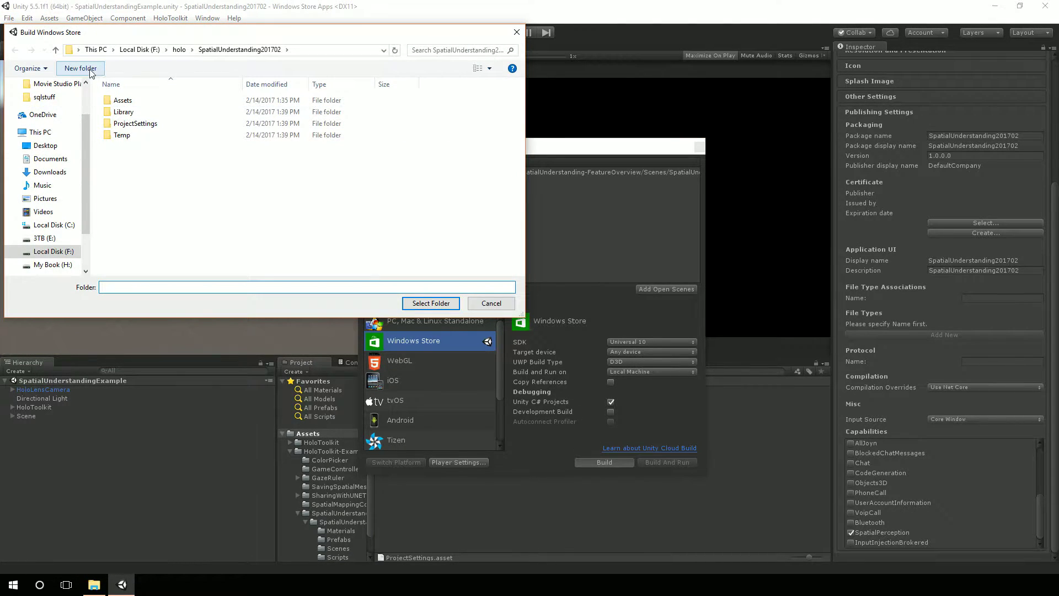
left_click(80, 68)
type("UW")
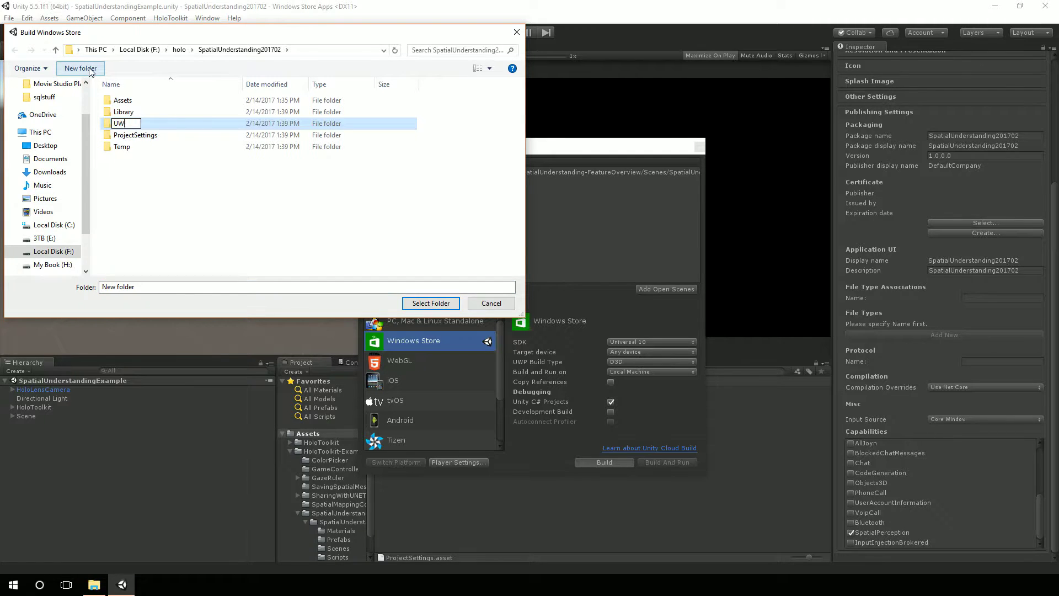
type("P")
key("Return")
key("Return")
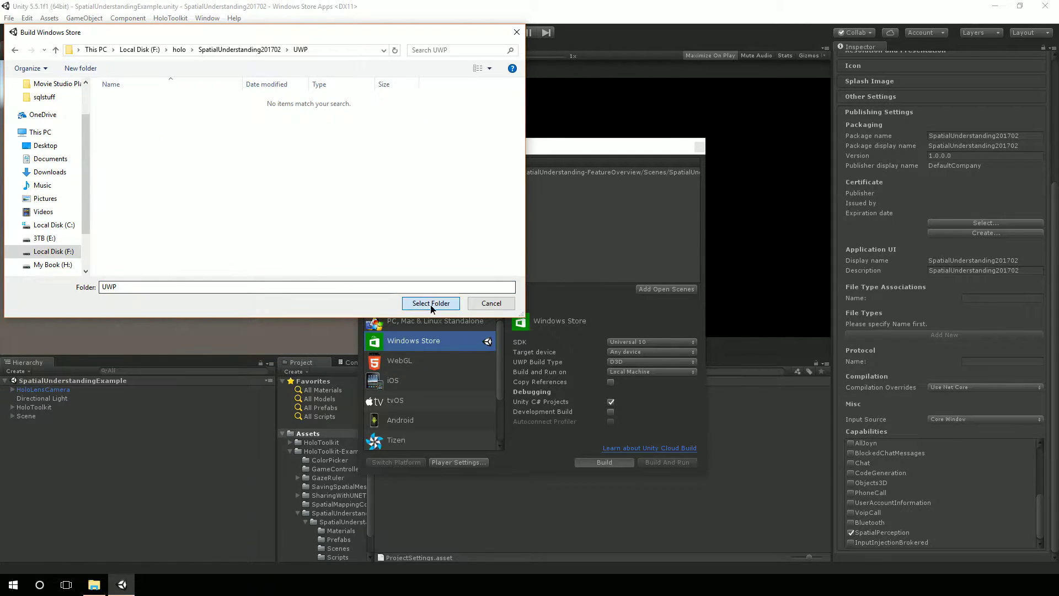
left_click(431, 304)
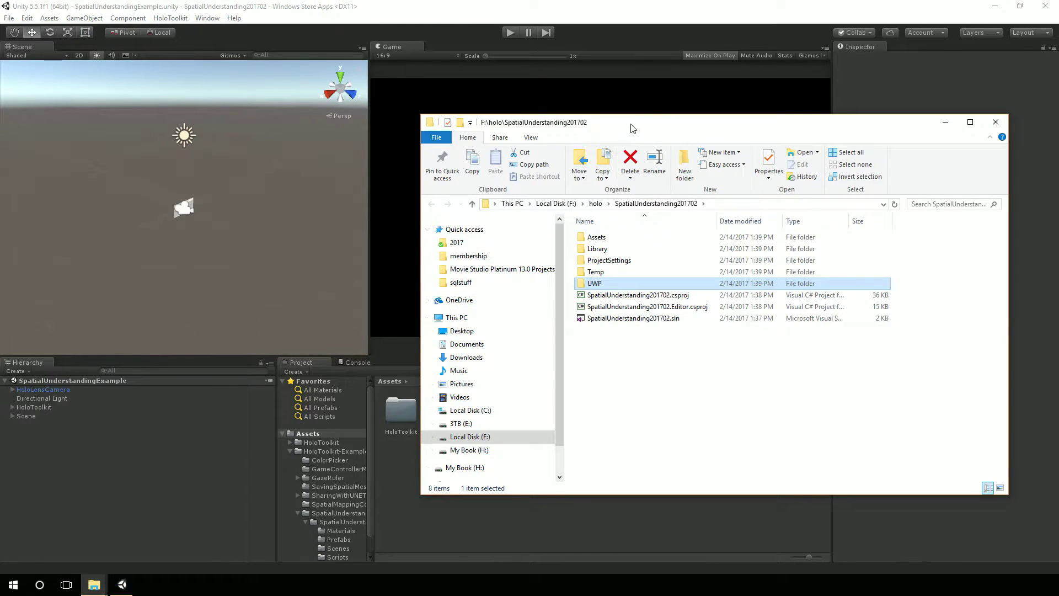
Step: Open SpatialUnderstanding201702.sln from the generated UWP folder in Visual Studio
double_click(617, 286)
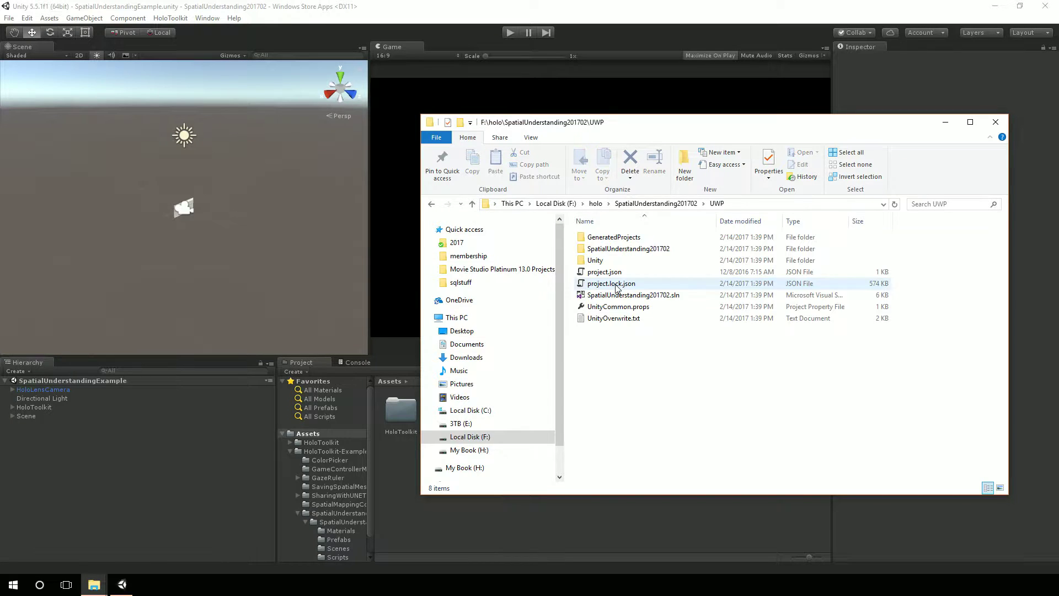
left_click(619, 296)
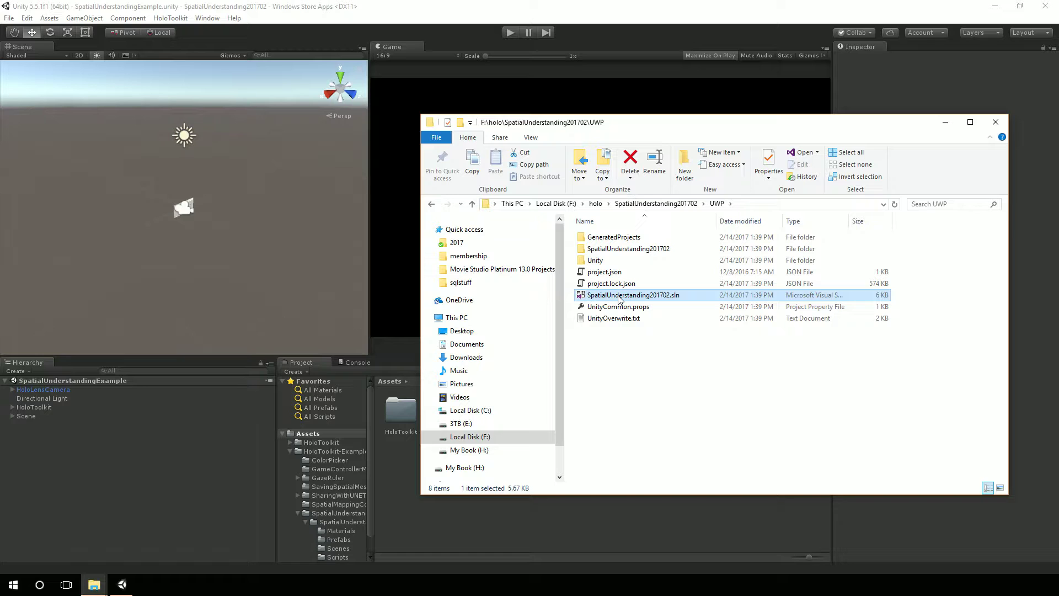
double_click(618, 296)
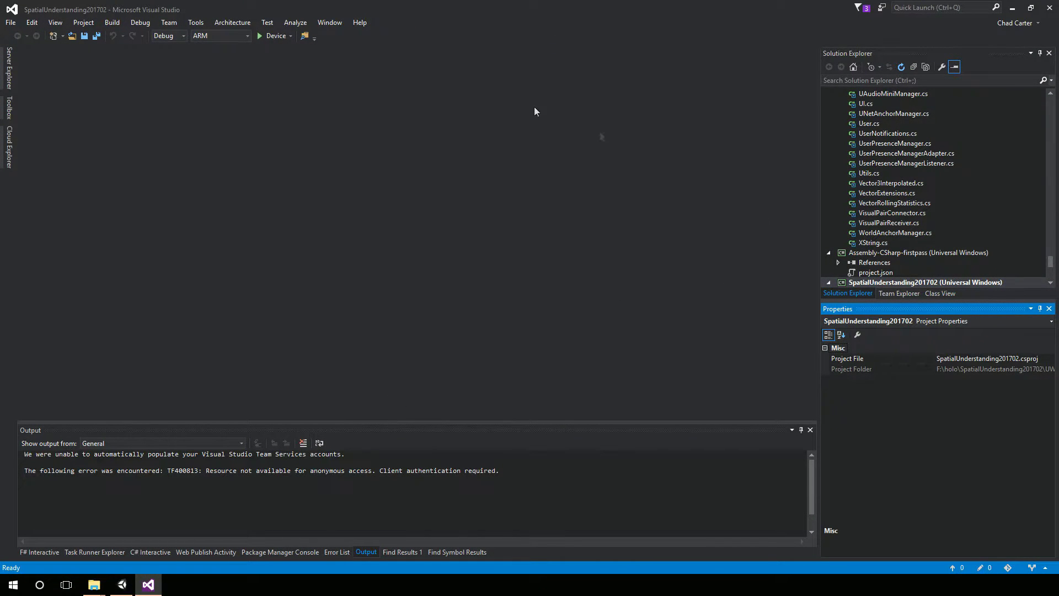
Step: Set the solution platform to x86, target HoloLens Emulator 10.0.11082.1039, and run the Debug configuration
left_click(246, 36)
left_click(235, 69)
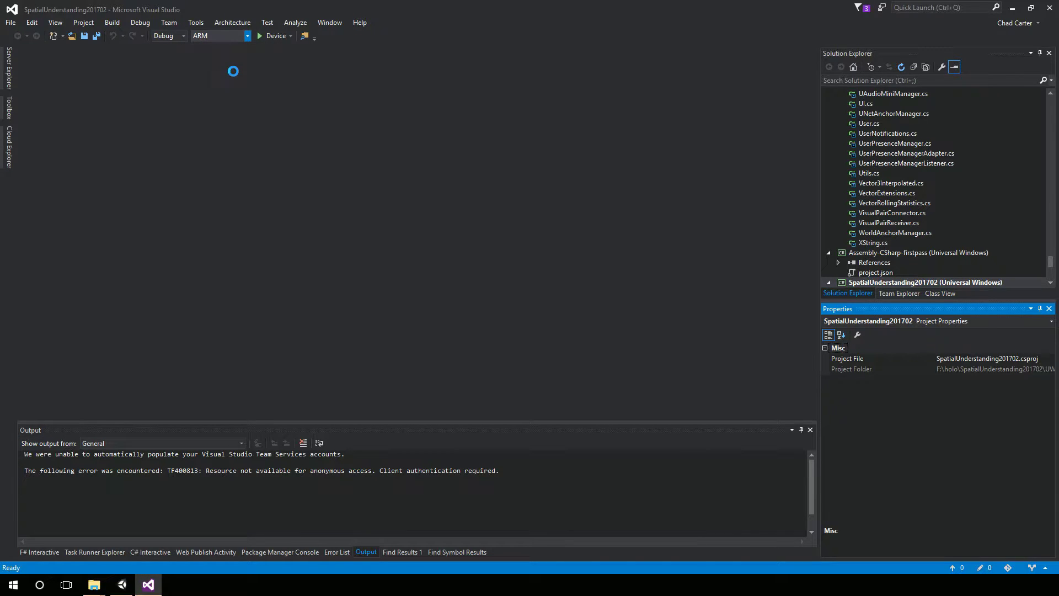
left_click(184, 36)
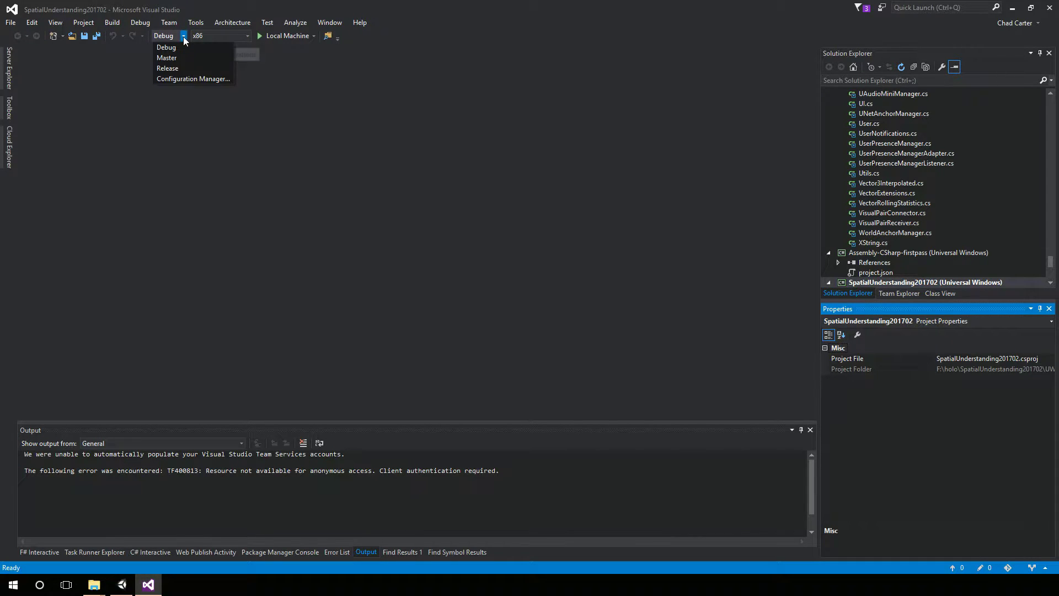
left_click(314, 35)
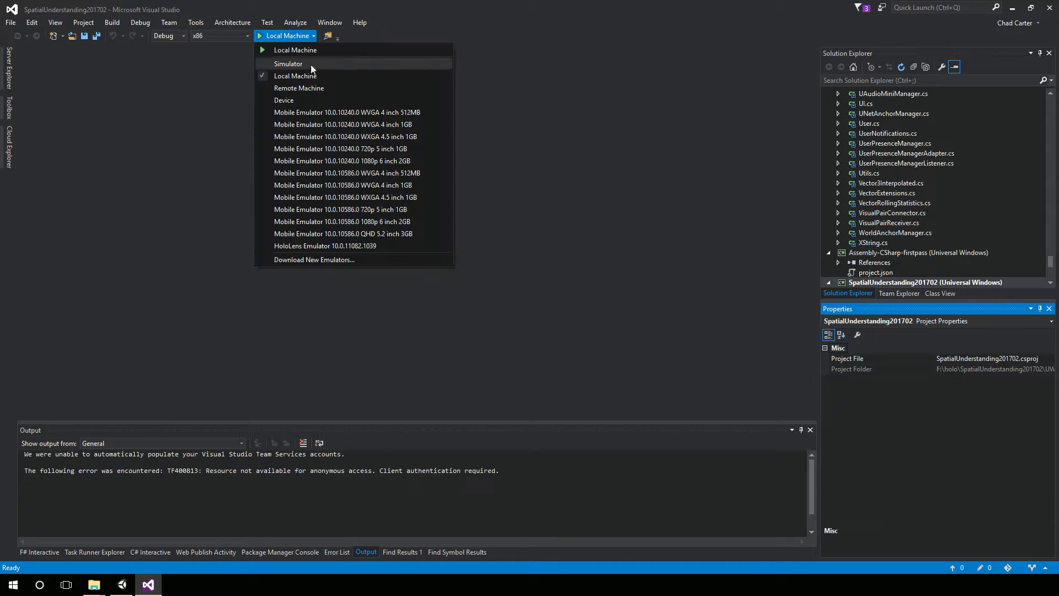
left_click(329, 245)
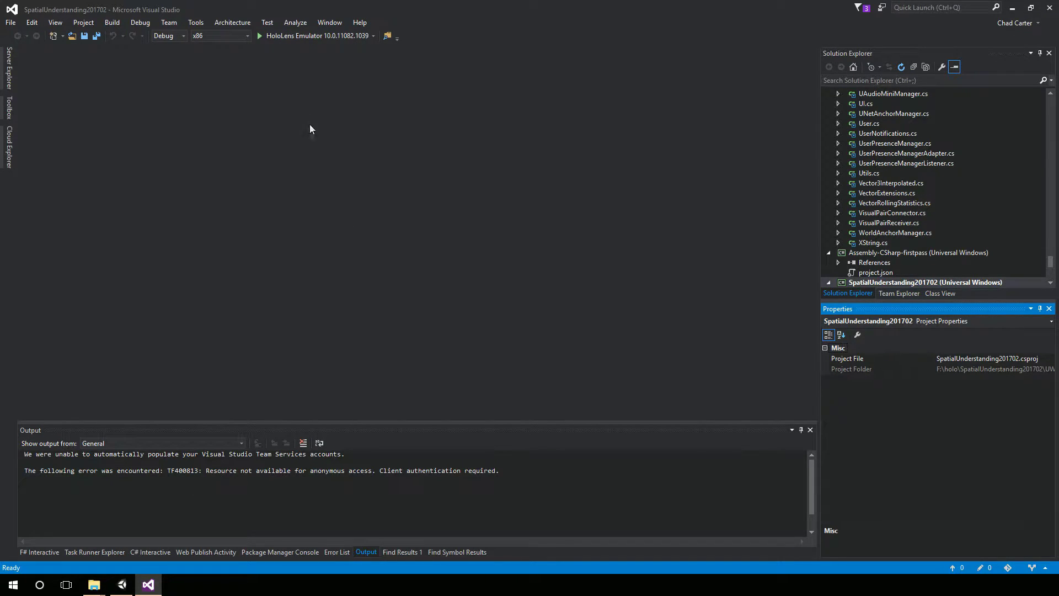
left_click(293, 33)
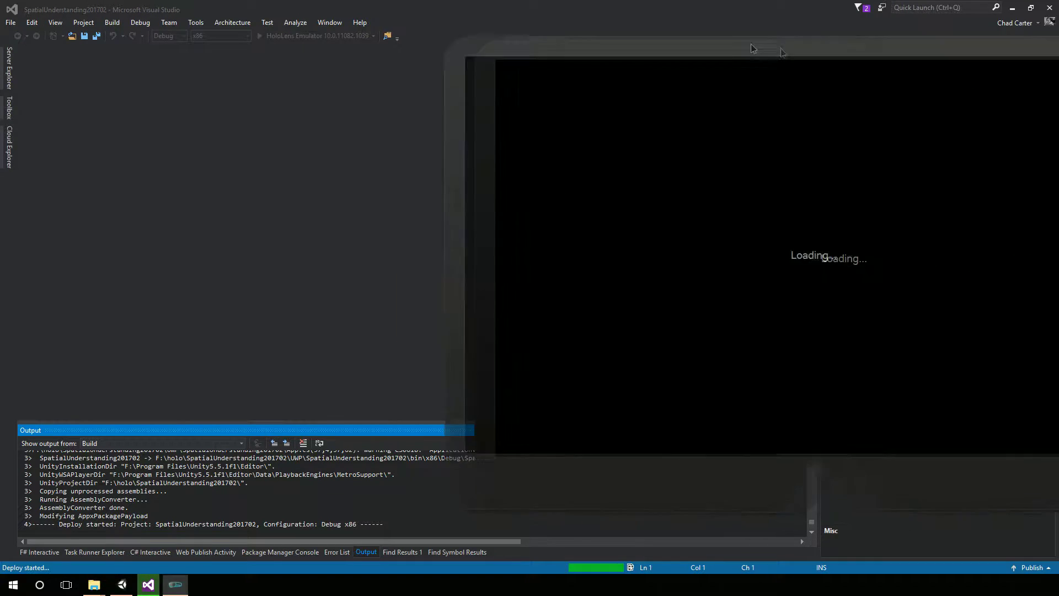
Step: Position the HoloLens emulator window clear of the screen edge and look around the room to scan the playspace and complete the scan
left_click_drag(751, 48, 495, 47)
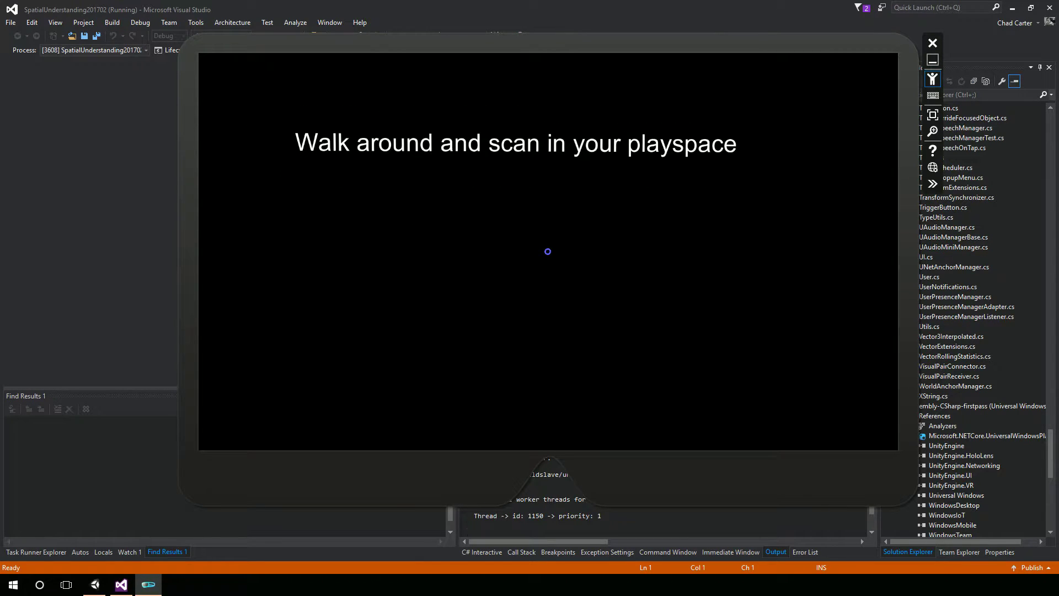
left_click_drag(533, 293, 904, 273)
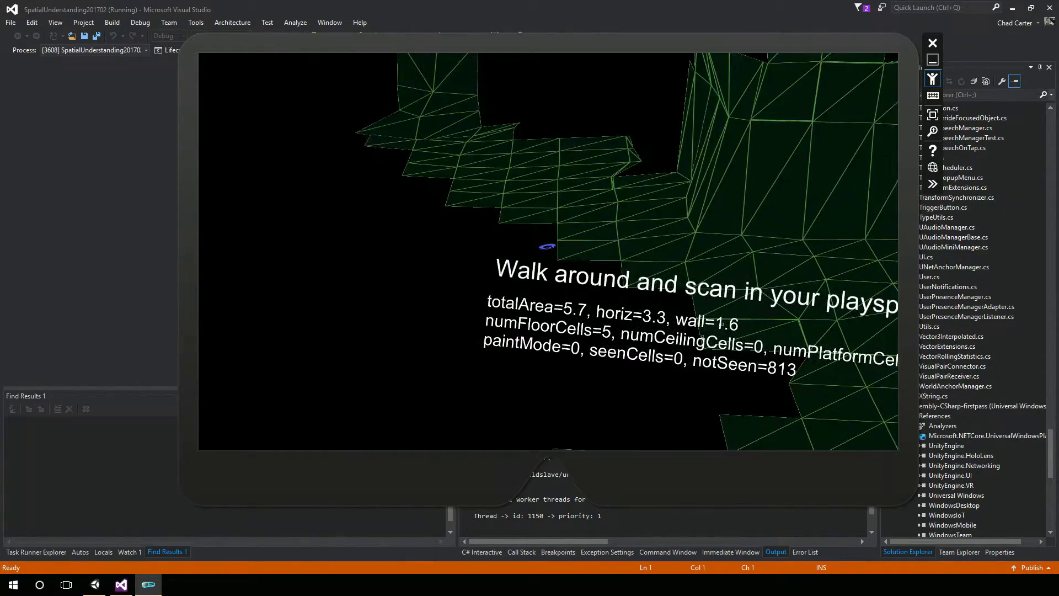
left_click_drag(721, 325, 207, 202)
left_click_drag(428, 237, 474, 209)
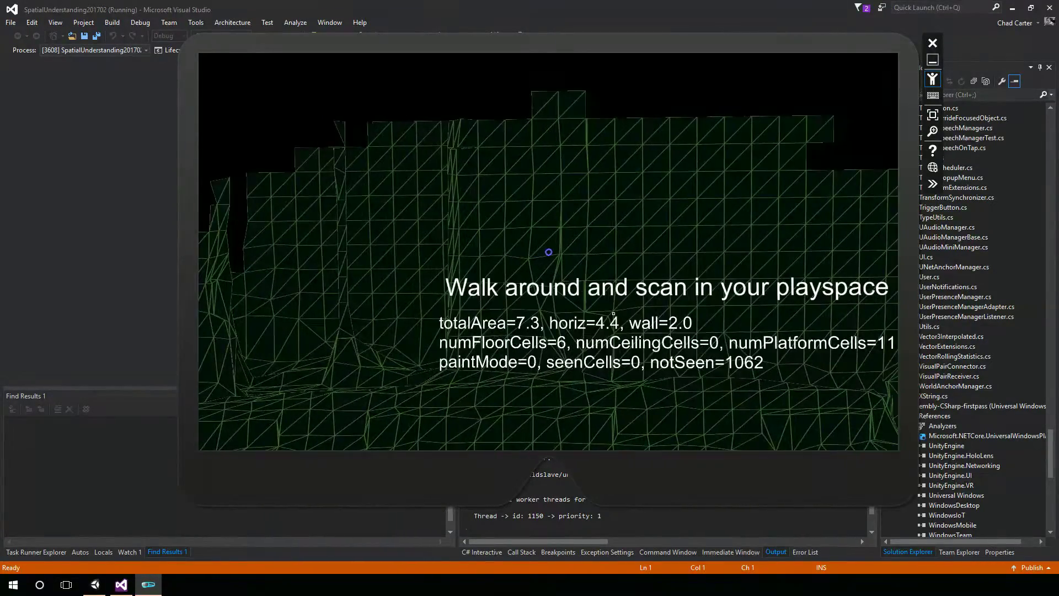
key("d")
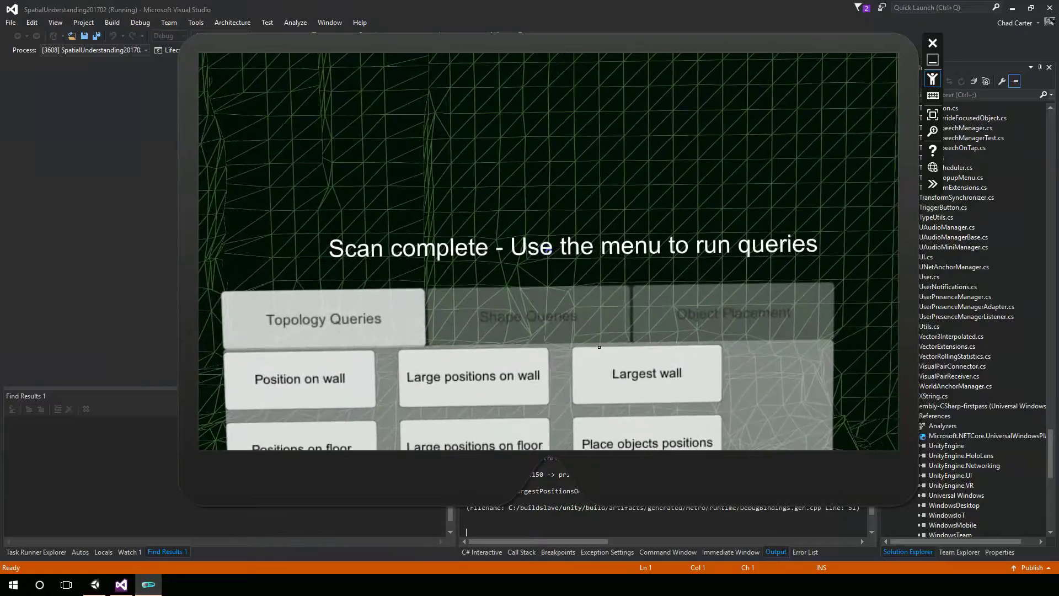
Step: Look around and back away from the query menu in the HoloLens emulator to try aiming the gaze cursor at its options
left_click_drag(603, 385, 557, 390)
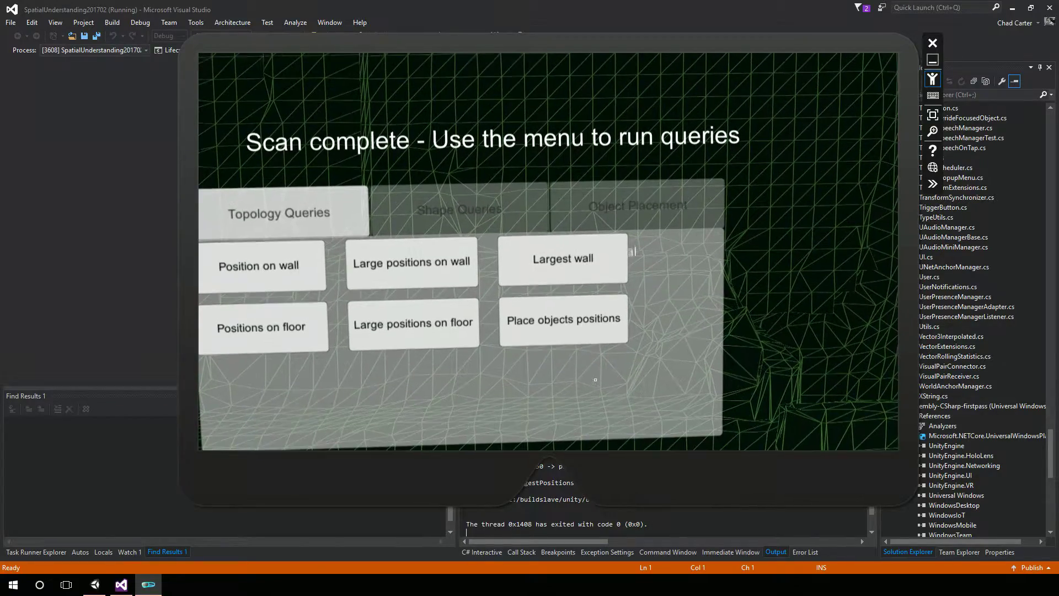
left_click_drag(540, 443, 513, 483)
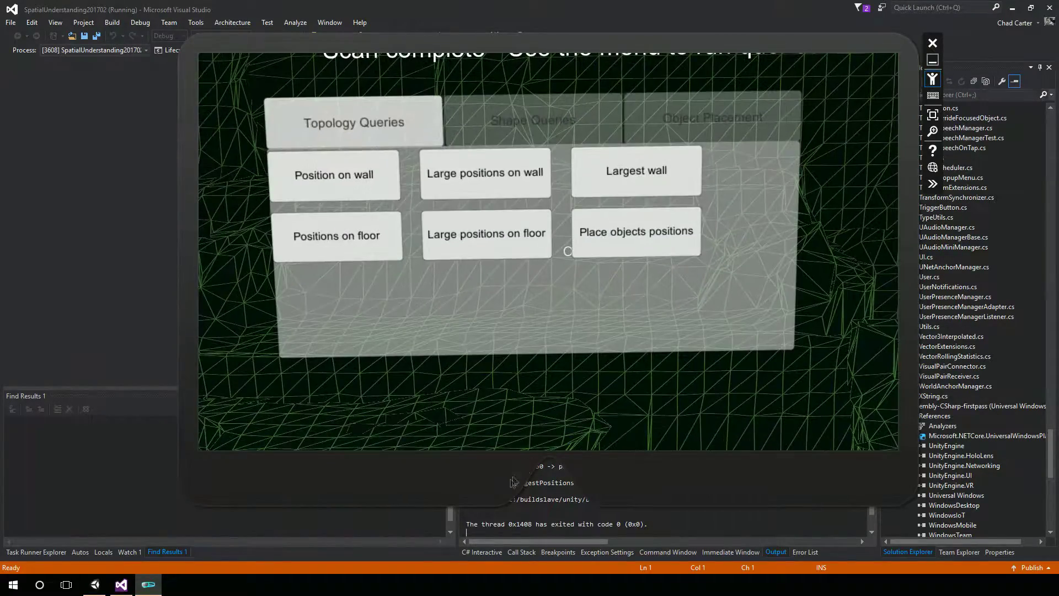
left_click_drag(477, 445, 301, 390)
left_click_drag(549, 252, 554, 268)
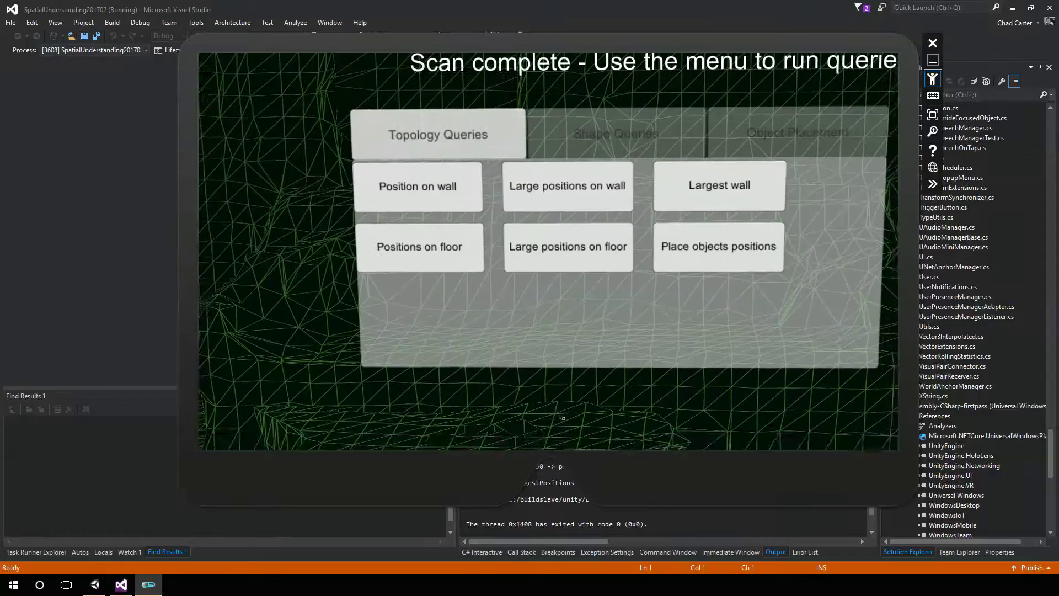
left_click_drag(738, 379, 790, 393)
left_click_drag(626, 446, 613, 430)
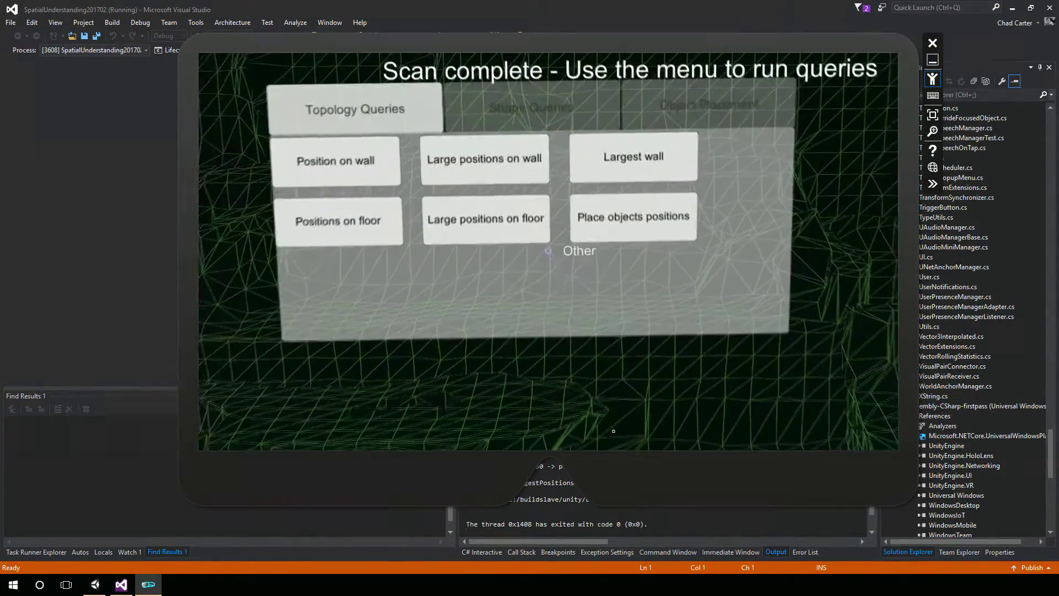
key("Down")
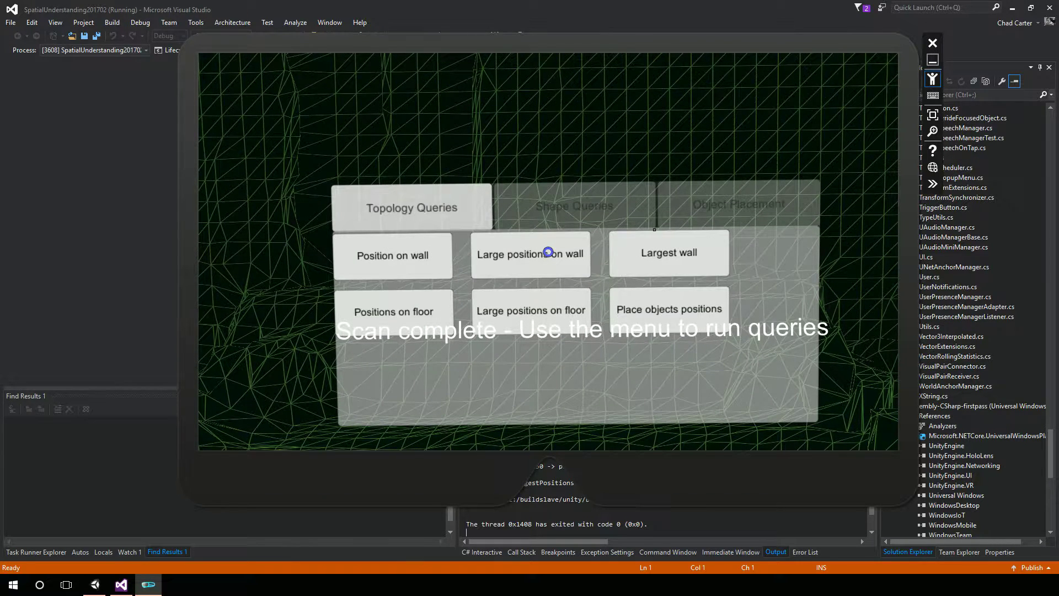
key("s")
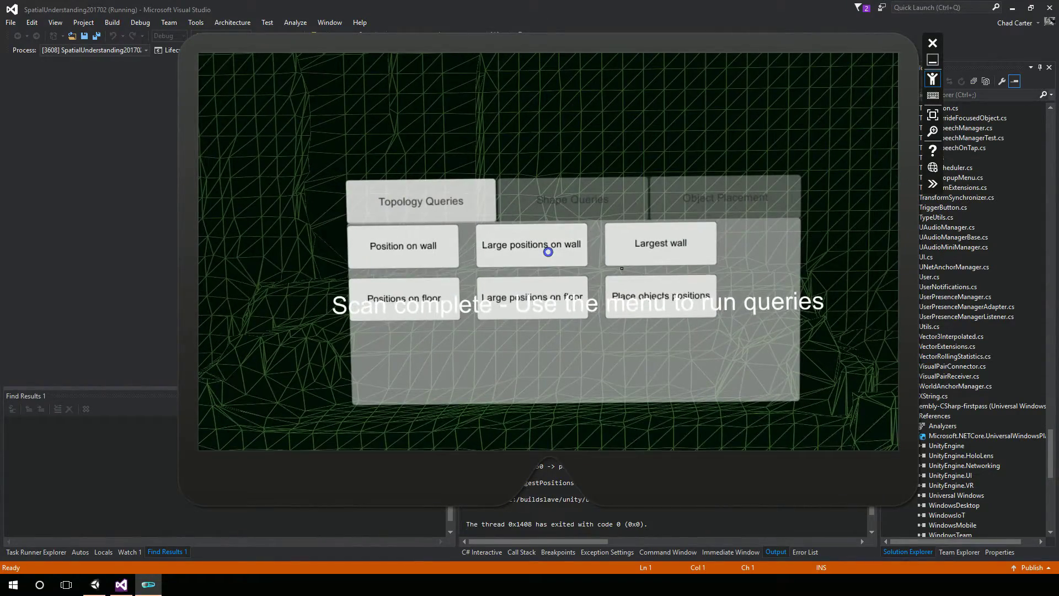
left_click_drag(605, 289, 642, 343)
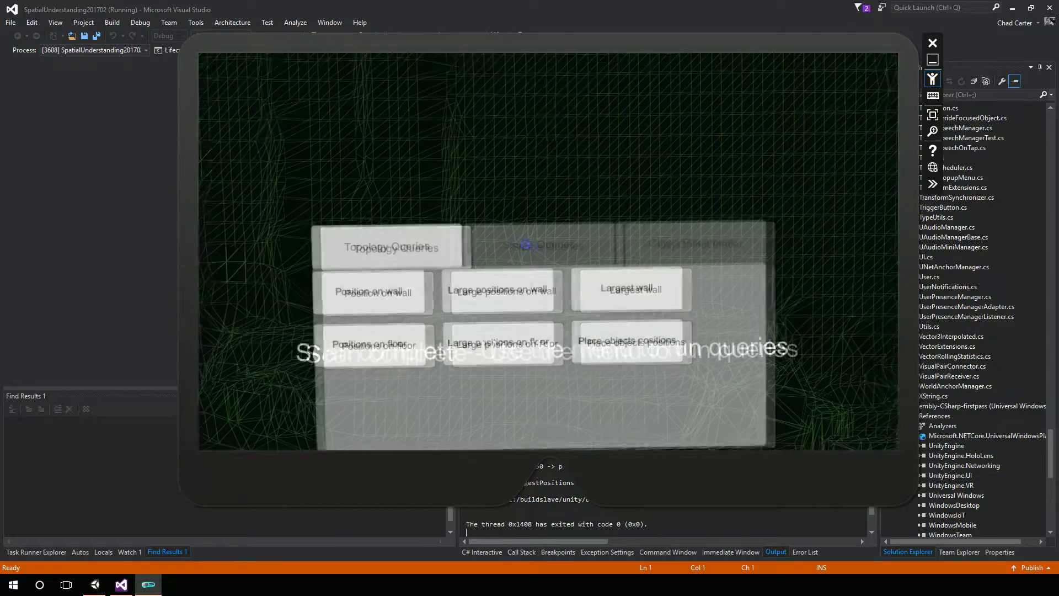
left_click_drag(695, 325, 671, 352)
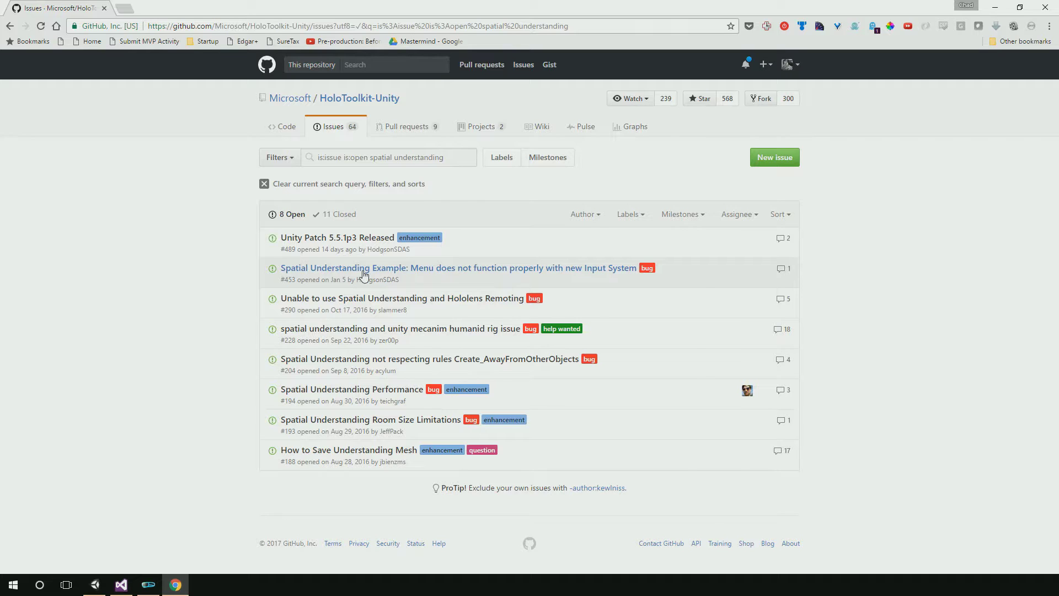
Step: Open the HoloToolkit-Unity issue about the Spatial Understanding Example menu and read through linked pull request #432 to its end
left_click(364, 269)
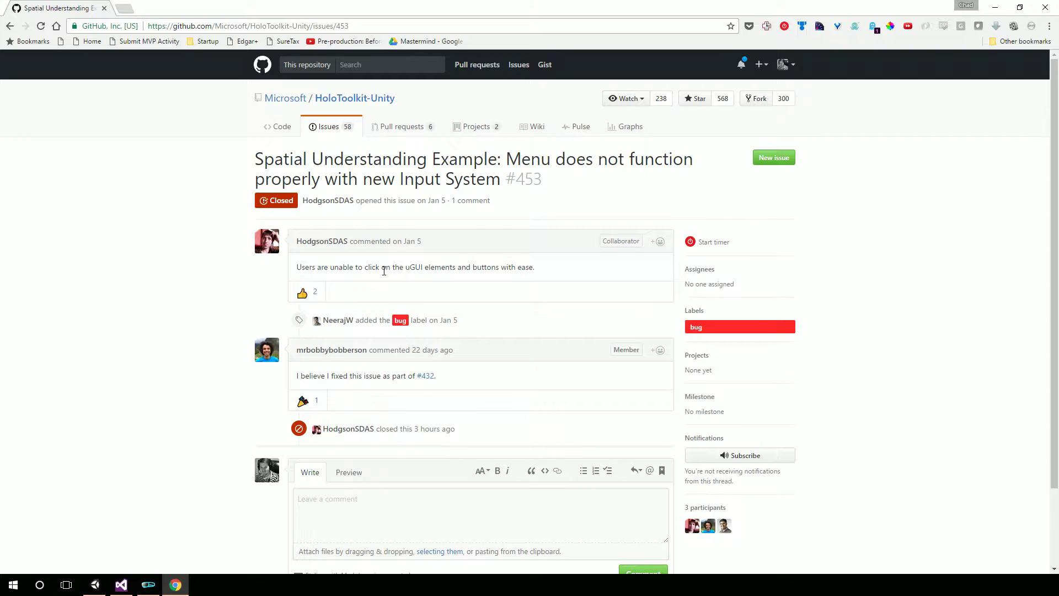
left_click(427, 380)
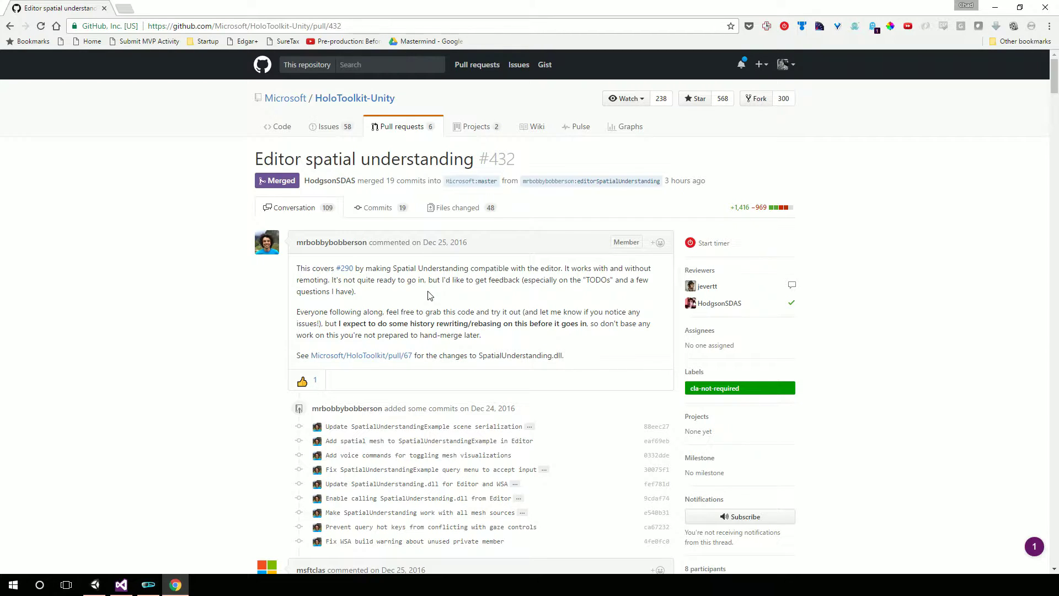
scroll(460, 323, "down", 5)
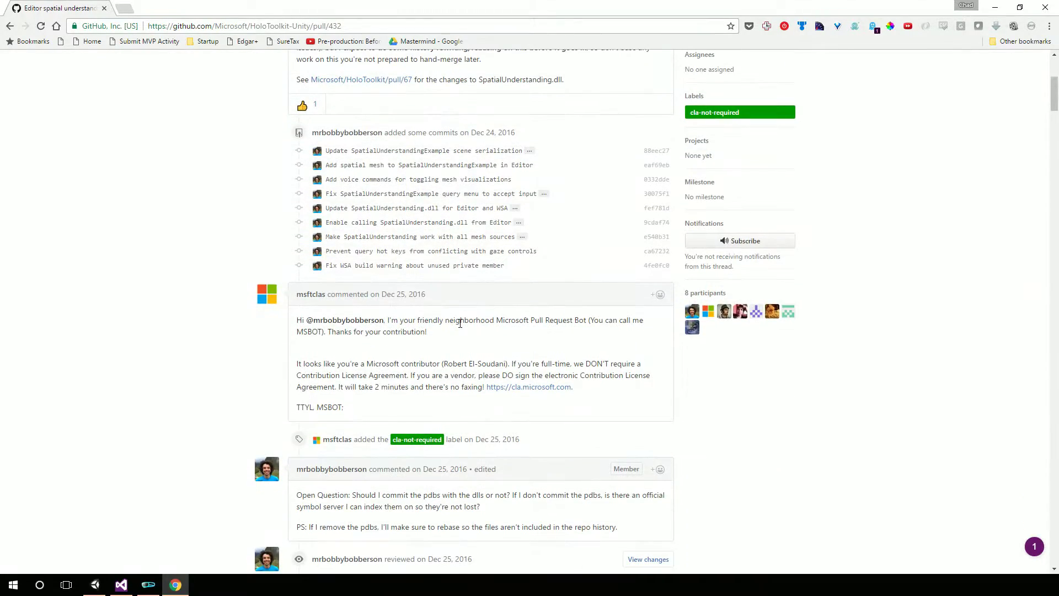
scroll(460, 323, "down", 4)
scroll(461, 327, "down", 11)
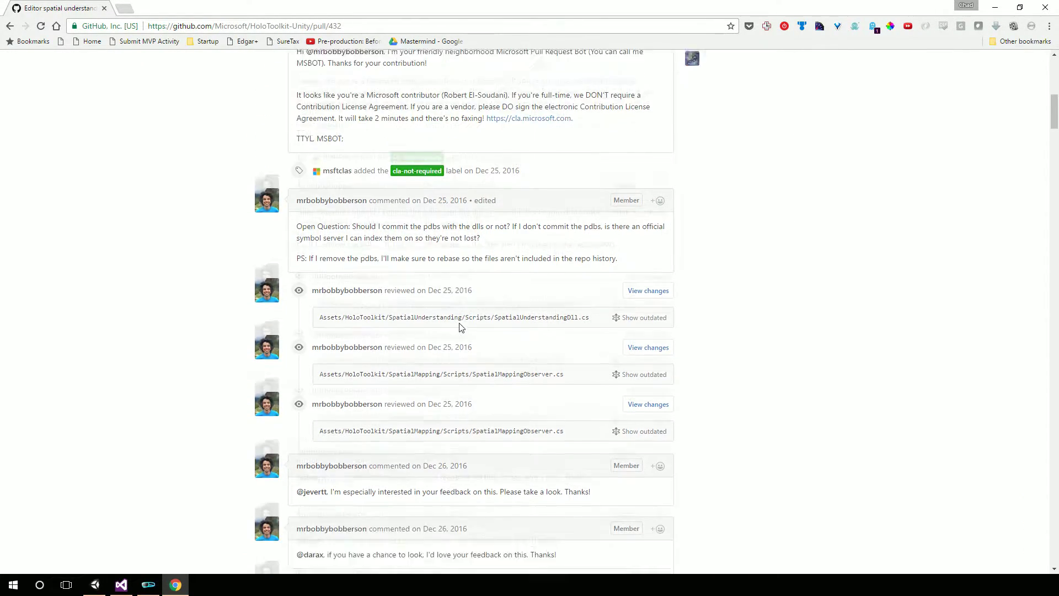
scroll(460, 328, "down", 18)
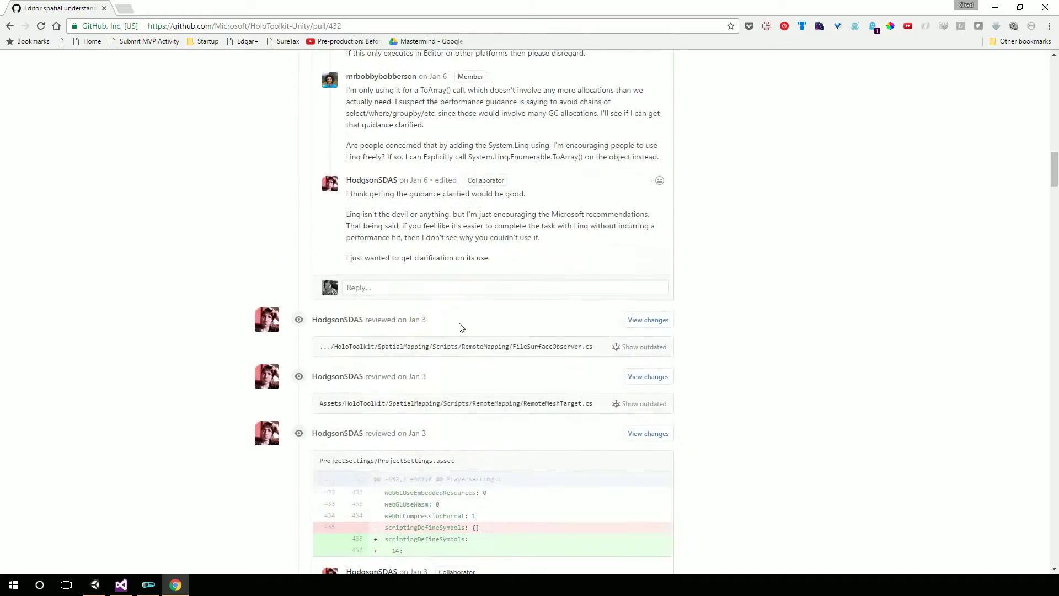
left_click_drag(1054, 196, 1042, 428)
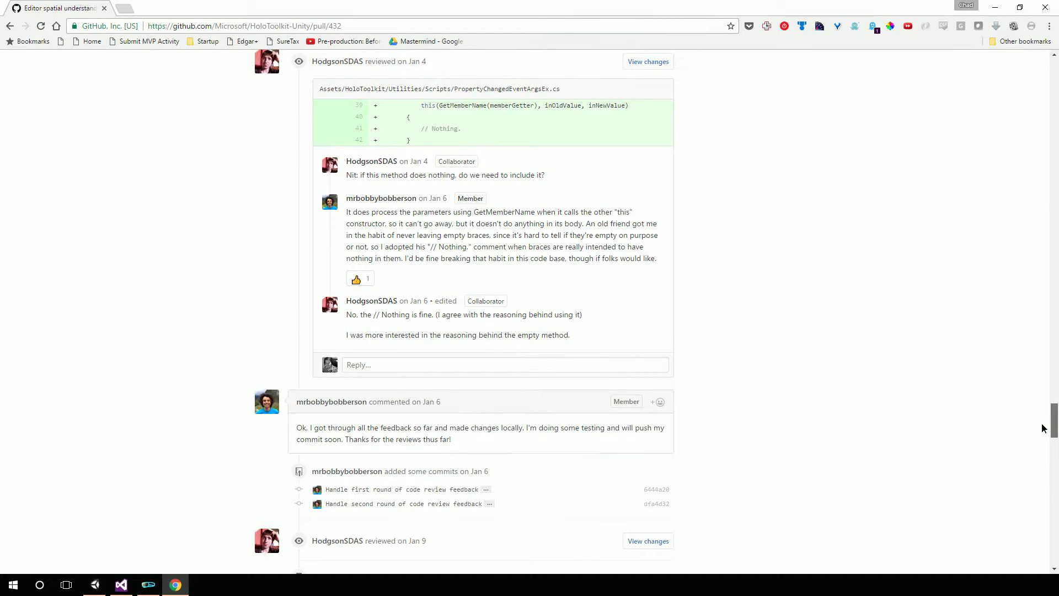
left_click_drag(1042, 428, 1047, 466)
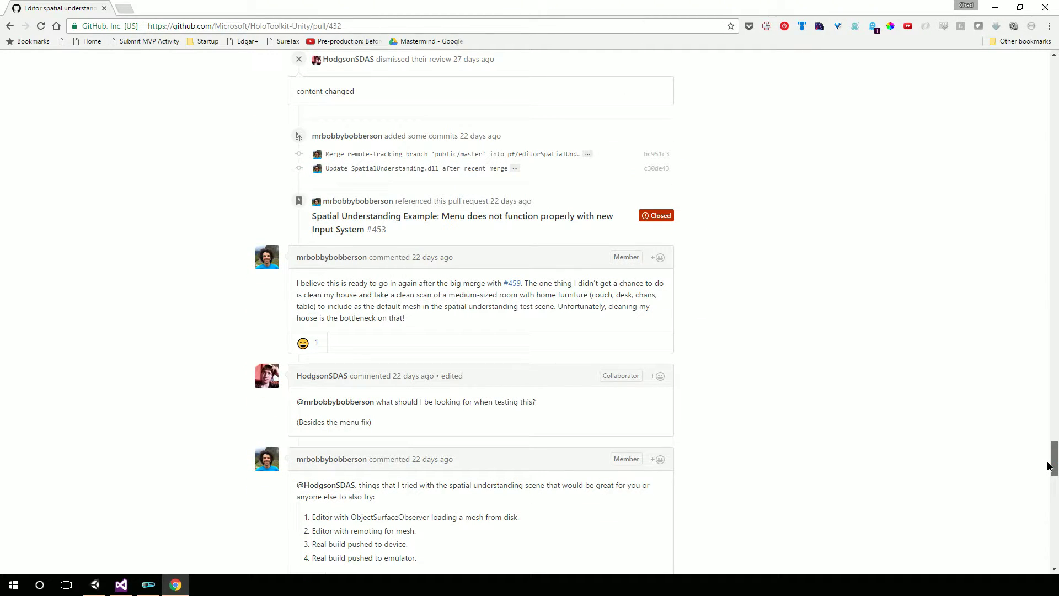
left_click_drag(1047, 466, 1057, 551)
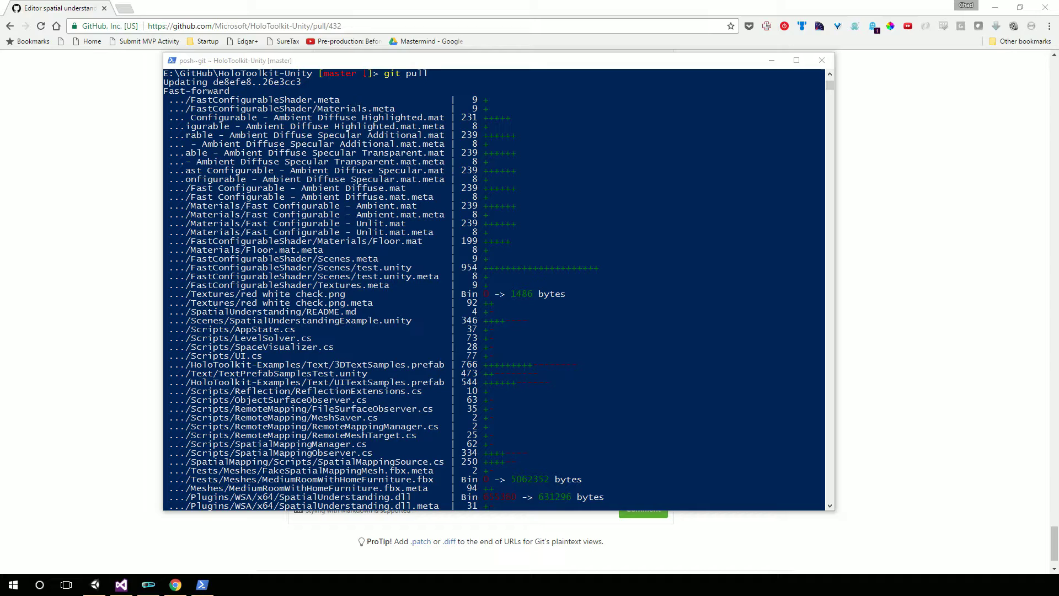
Step: Review the git pull output for the HoloToolkit-Unity master branch in the PowerShell window
left_click(640, 107)
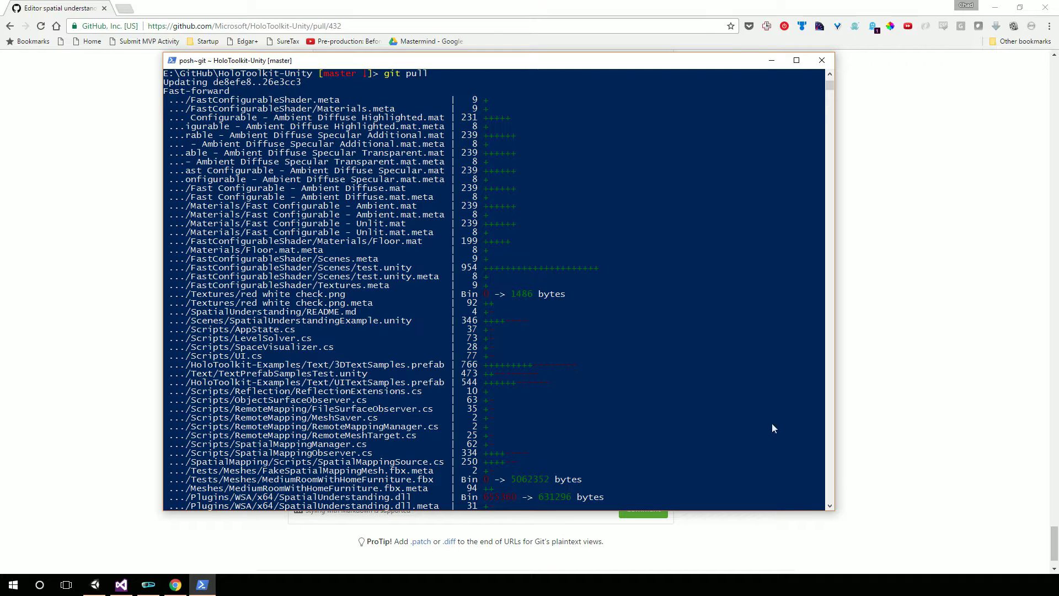
left_click_drag(830, 506, 829, 507)
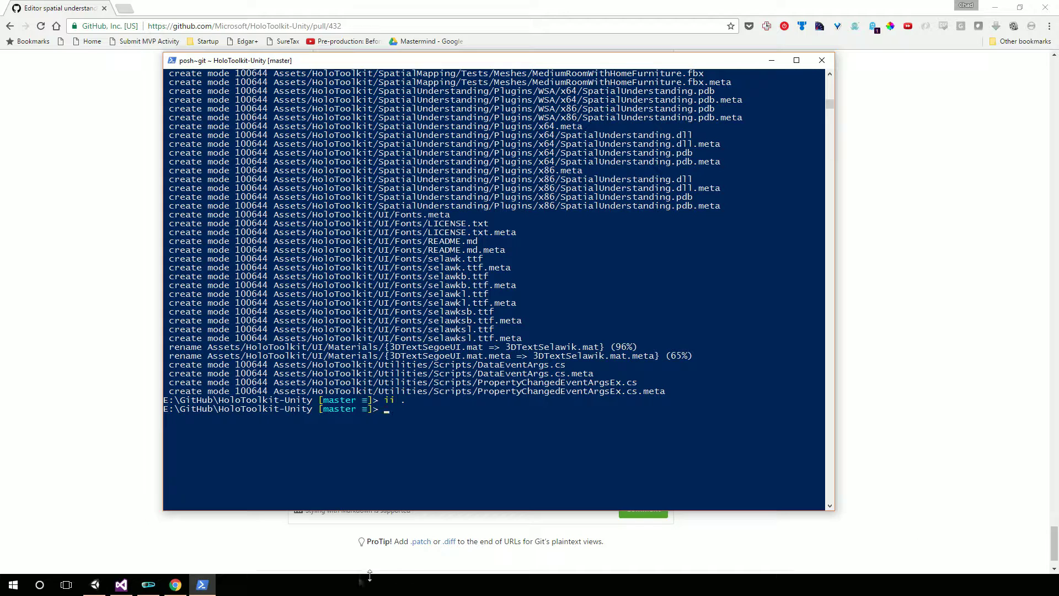
Step: Switch to the SpatialUnderstandingDemo20170214 project in Unity and show the contents of the HoloToolkit-Examples folder, collapsed in the project tree
left_click(97, 583)
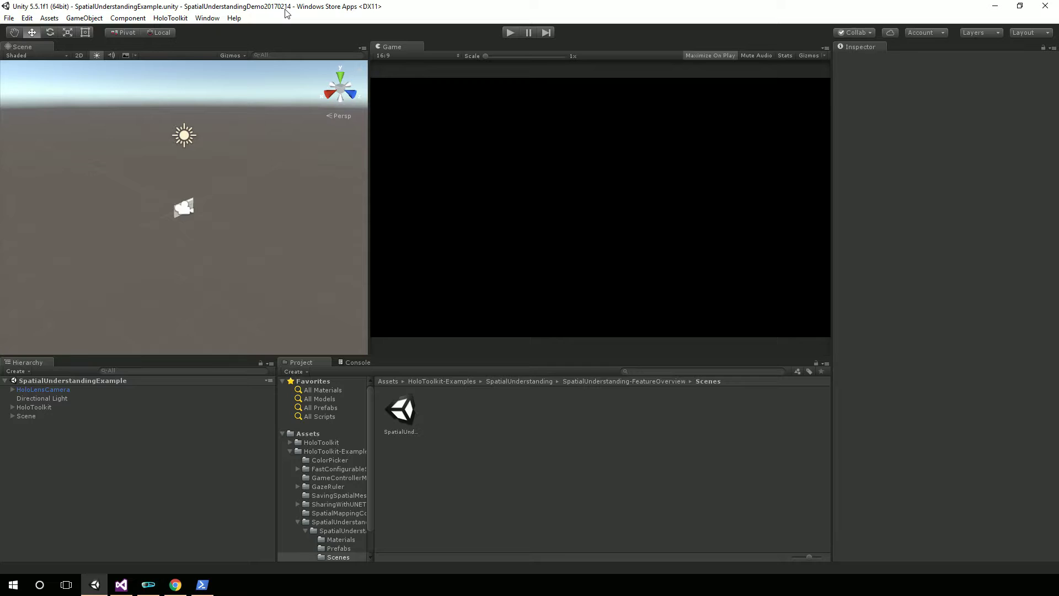
left_click(301, 451)
left_click(289, 451)
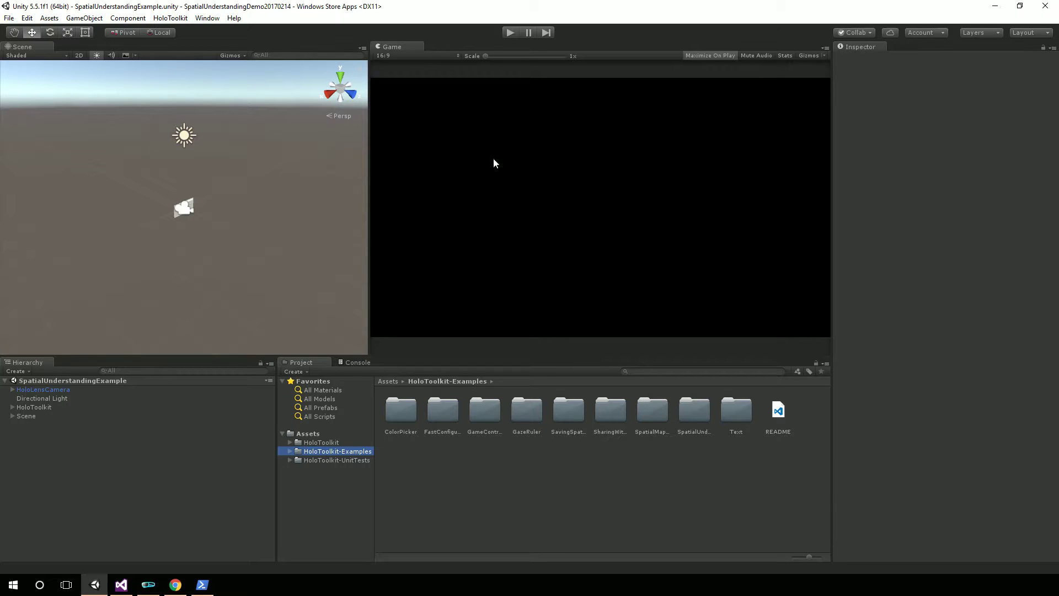
Step: Run the SpatialUnderstandingExample scene in Play mode, move and look around the room to scan the playspace, and complete the scan
left_click(510, 33)
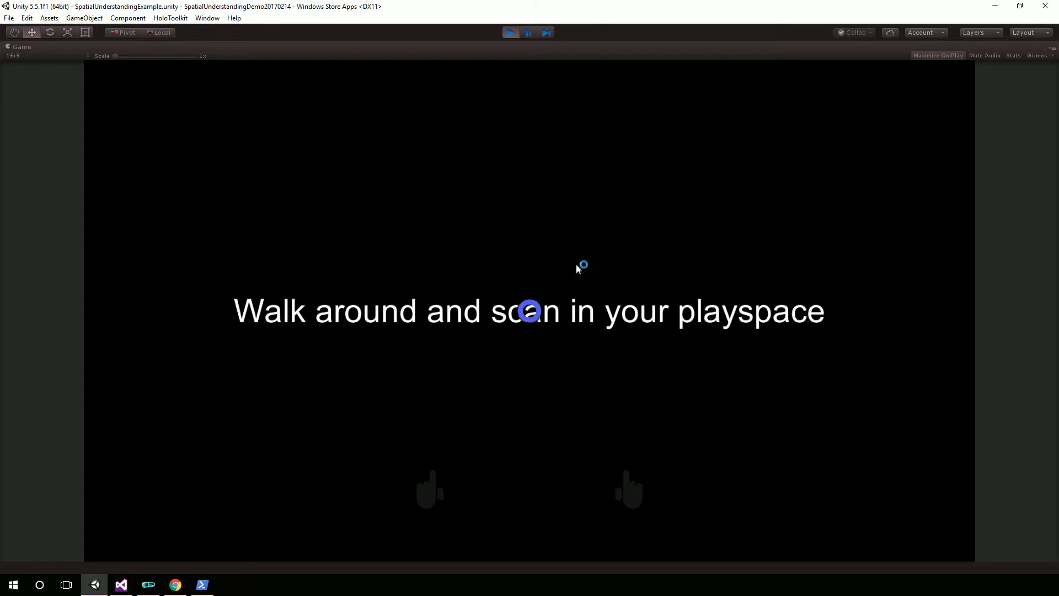
right_click_drag(576, 264, 276, 321)
key("s")
key("s")
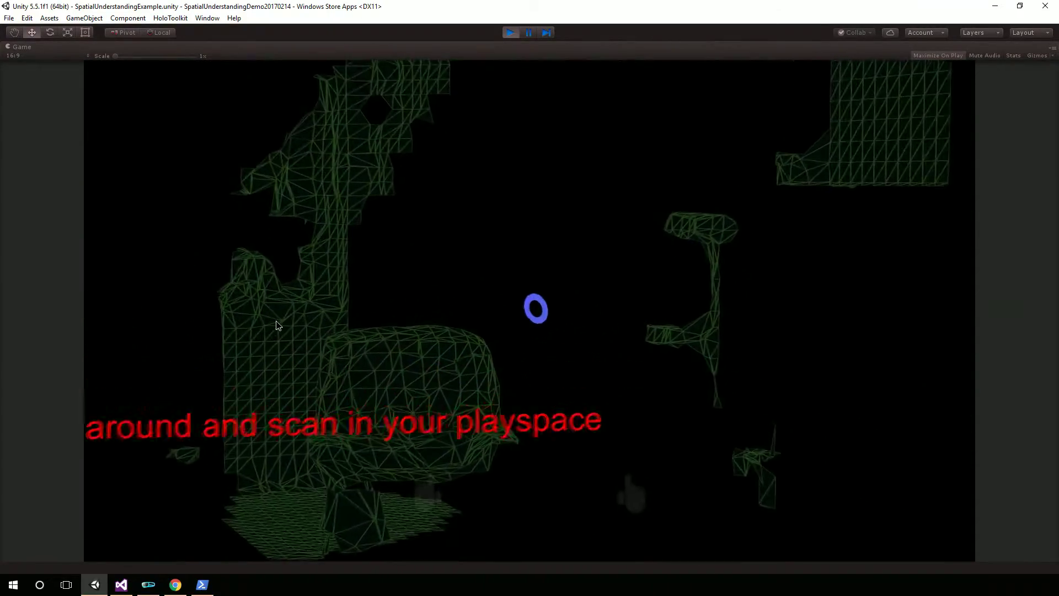
key("w")
key("s")
key("d")
key("w")
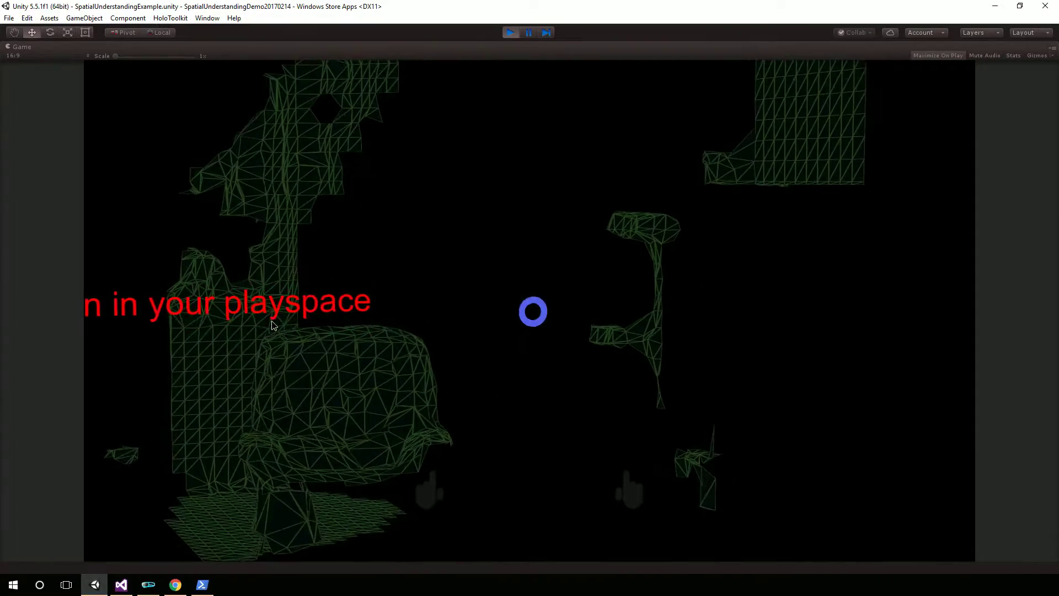
key("w")
key("s")
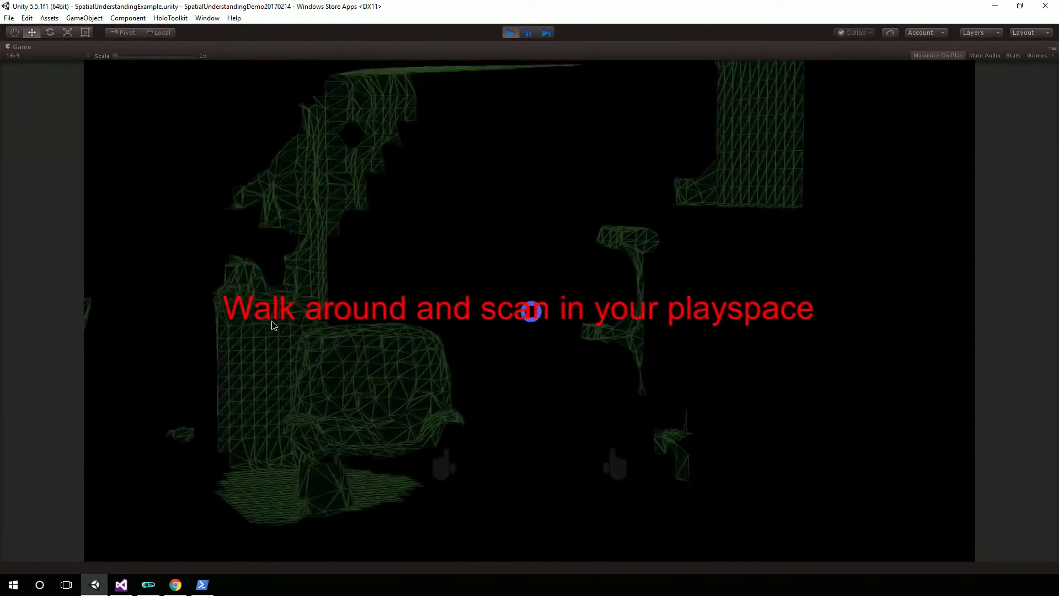
right_click_drag(272, 321, 324, 392)
key("w")
key("s")
key("w")
key("s")
key("d")
key("w")
key("a")
key("s")
key("a")
key("w")
key("d")
key("w")
key("a")
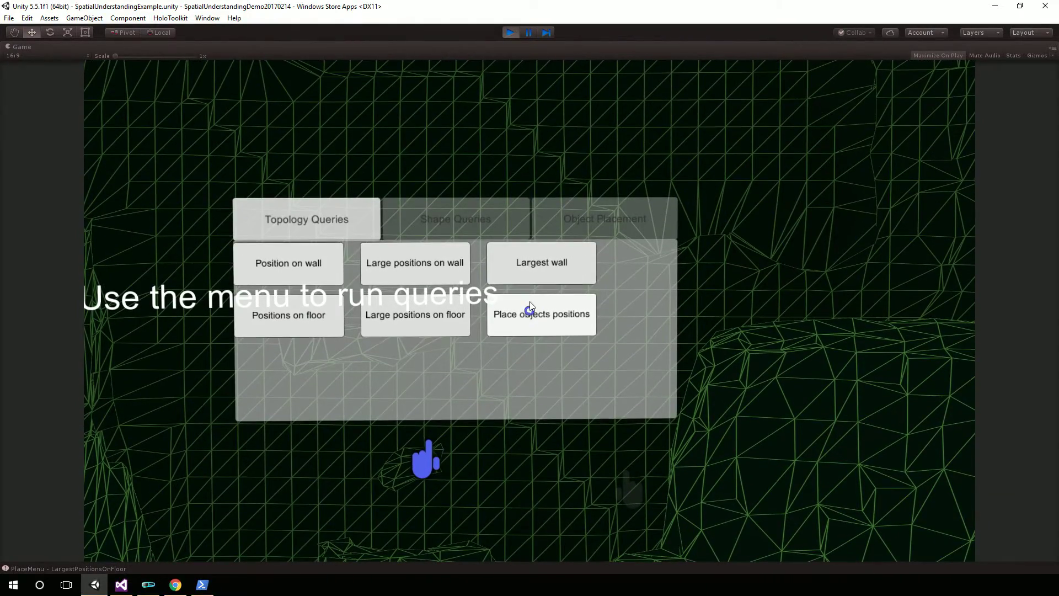
Step: Run the Place objects positions and Largest wall topology queries
left_click(530, 303)
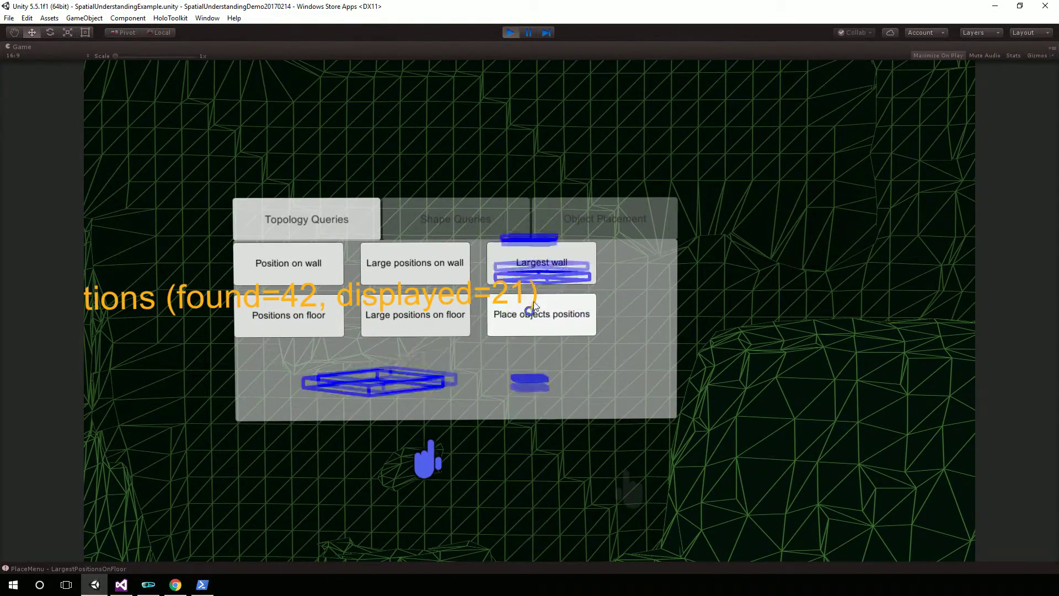
right_click_drag(529, 302, 489, 334)
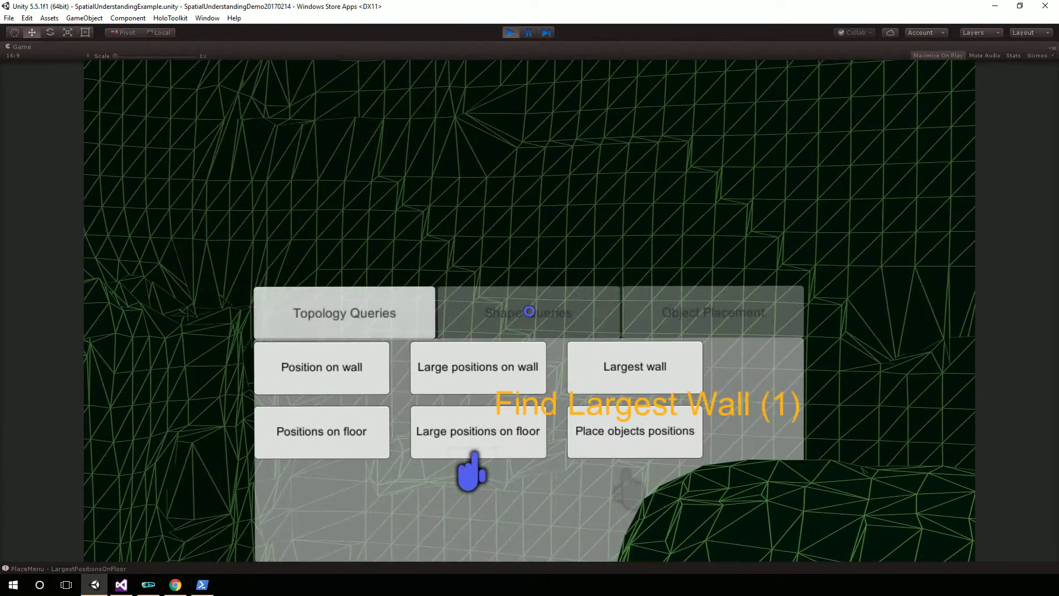
Step: Switch the query menu to Shape Queries and run the Chair and Sittable queries
left_click(528, 302)
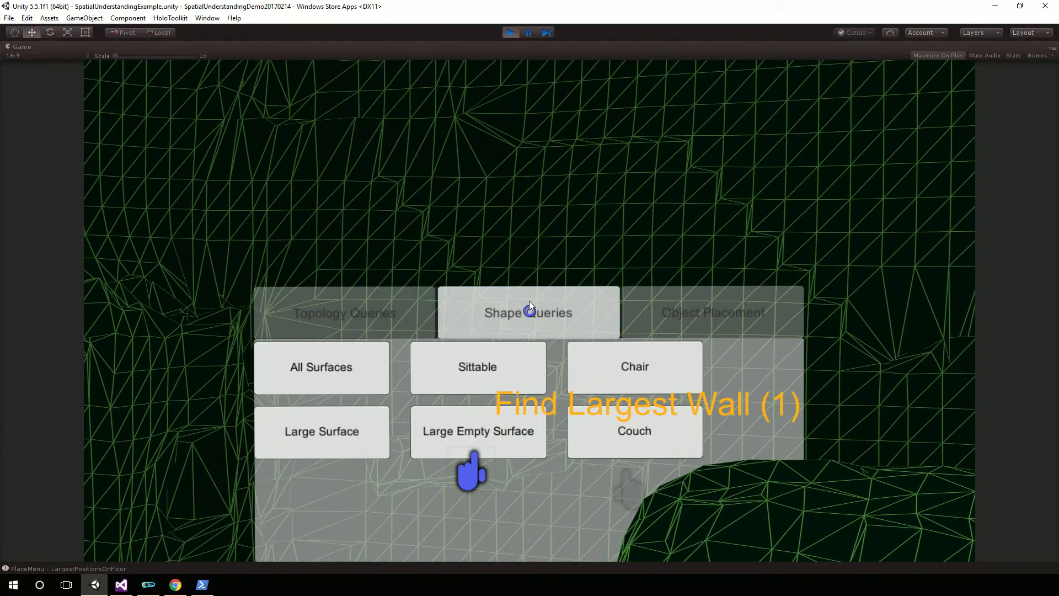
right_click_drag(529, 302, 621, 362)
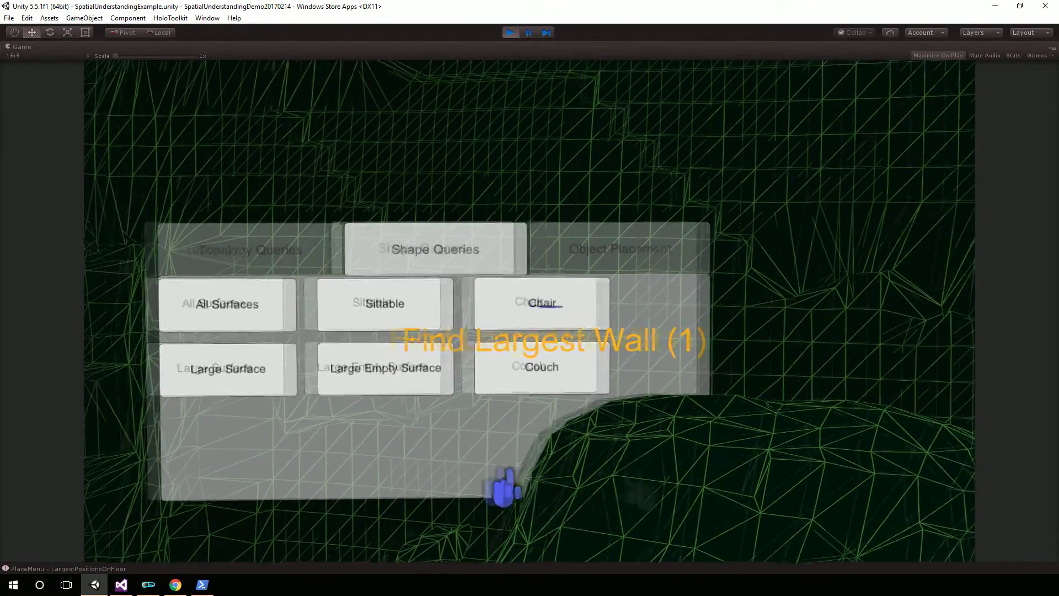
left_click(530, 305)
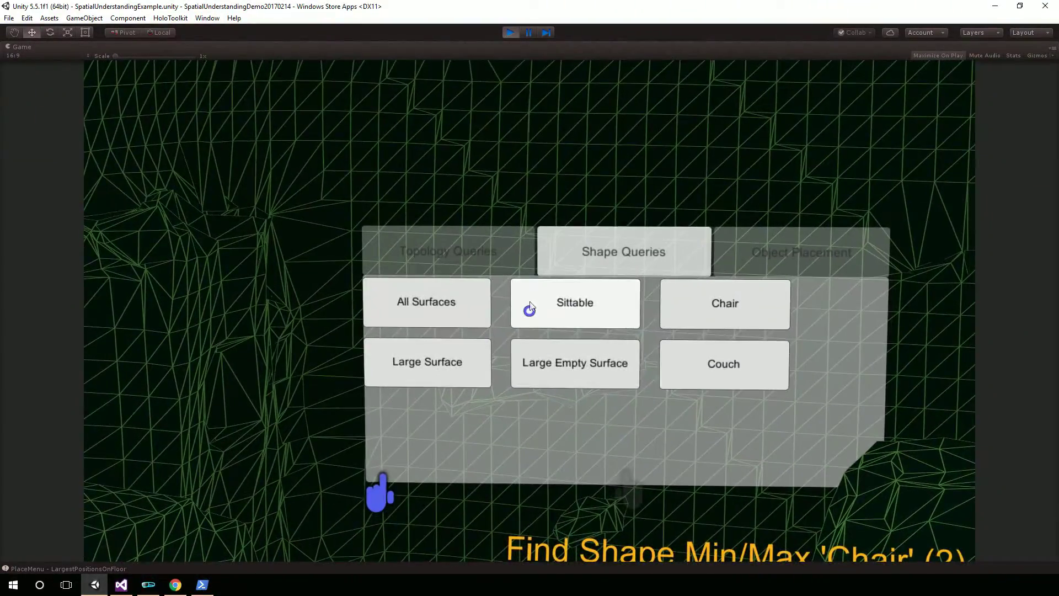
left_click(529, 304)
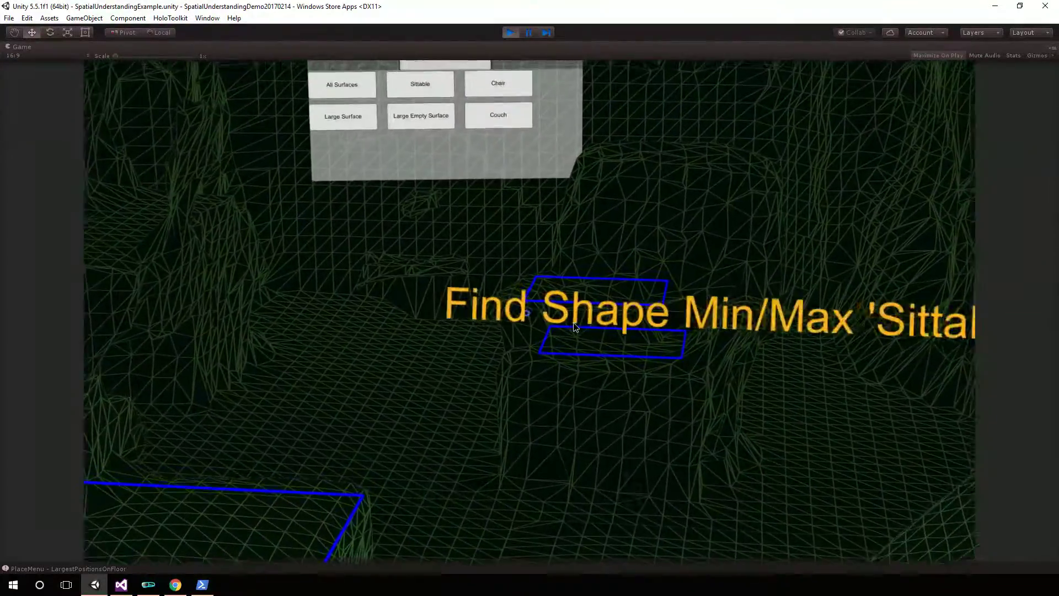
Step: Look over the Sittable matches, run the OnFloor NearMe query under Object Placement, and exit Play mode
right_click_drag(573, 323, 583, 286)
key("w")
key("space")
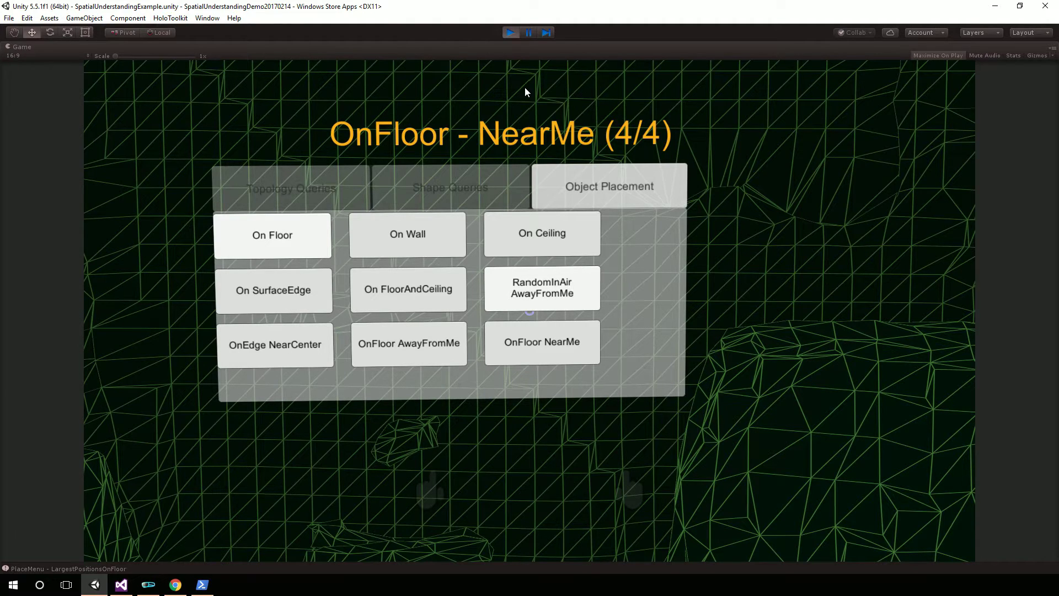
left_click(512, 35)
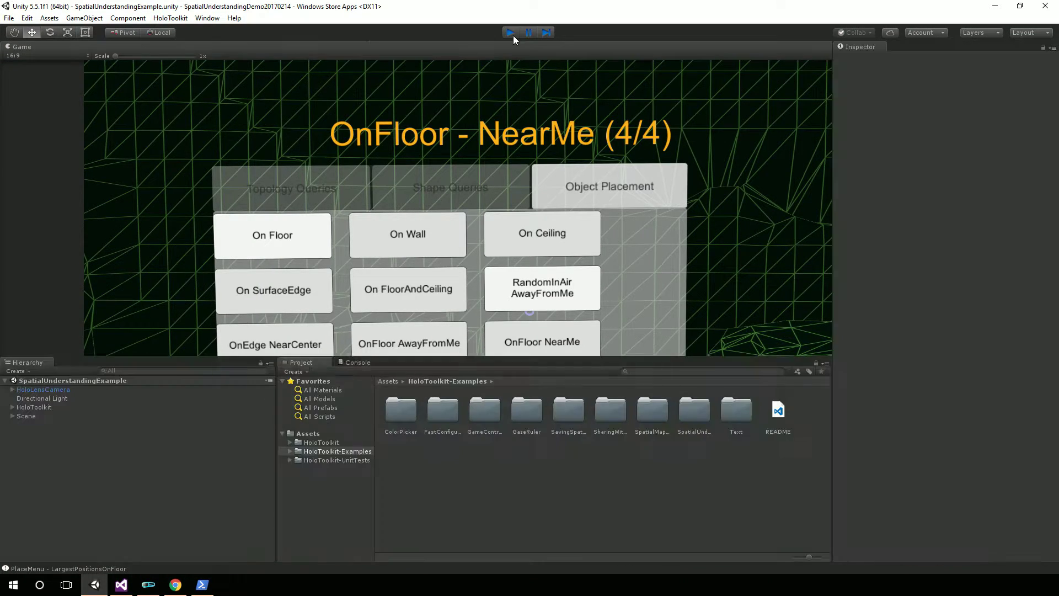
Step: Switch to Visual Studio and build the SpatialUnderstandingDemo20170214 solution for x86 Debug
left_click(121, 586)
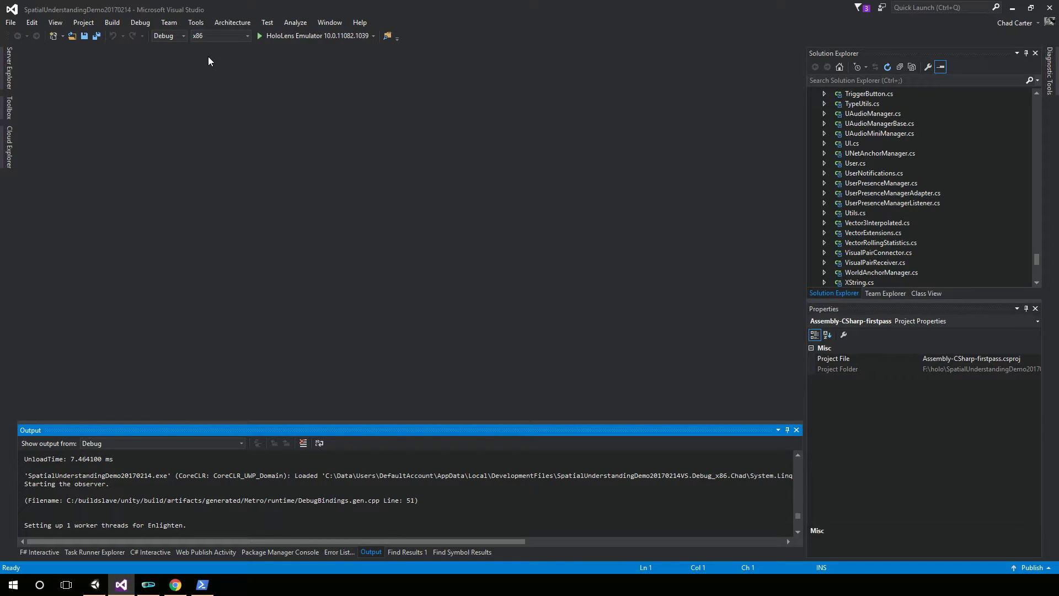
left_click(114, 23)
left_click(127, 38)
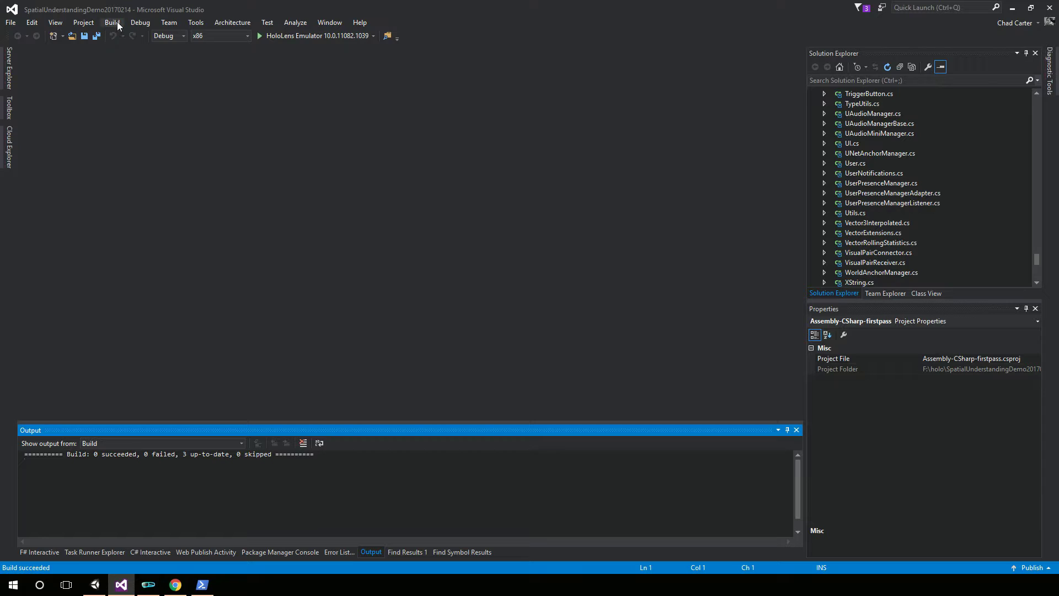
Step: Deploy the solution to the HoloLens emulator and begin scanning the playspace by turning to the nearby wall
left_click(117, 21)
left_click(132, 60)
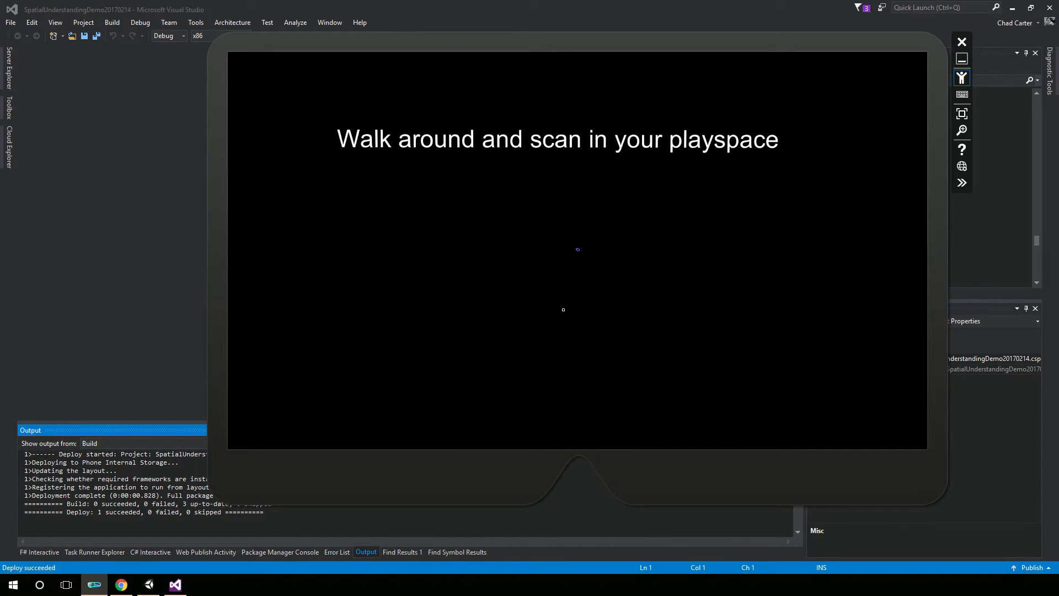
left_click_drag(563, 310, 441, 257)
left_click_drag(530, 306, 536, 194)
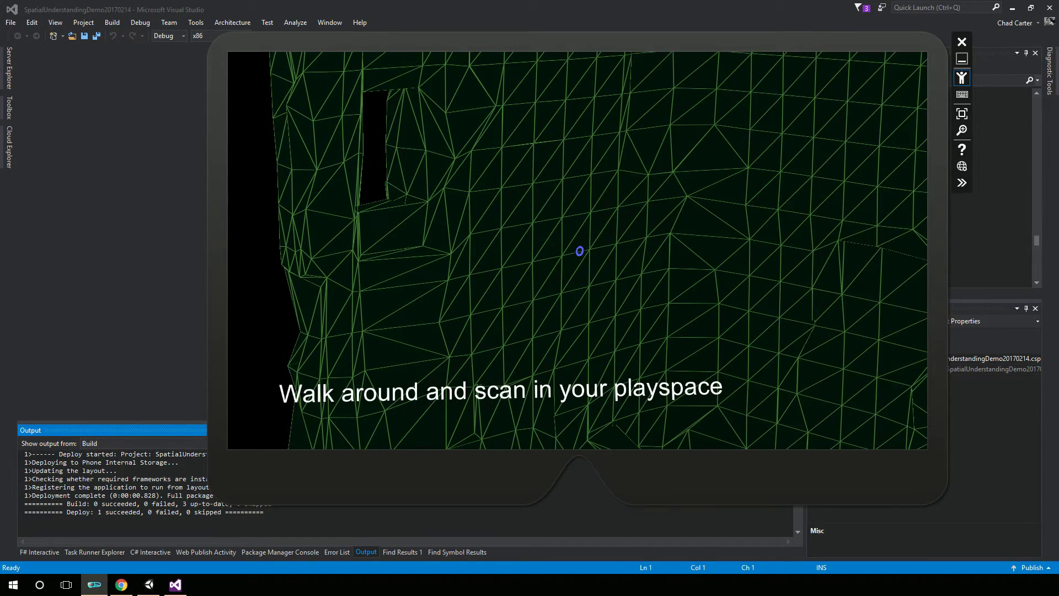
Step: Look and move around the simulated room to scan its furniture, far corners and floor into the playspace mesh
left_click_drag(629, 224, 358, 270)
left_click_drag(628, 284, 514, 292)
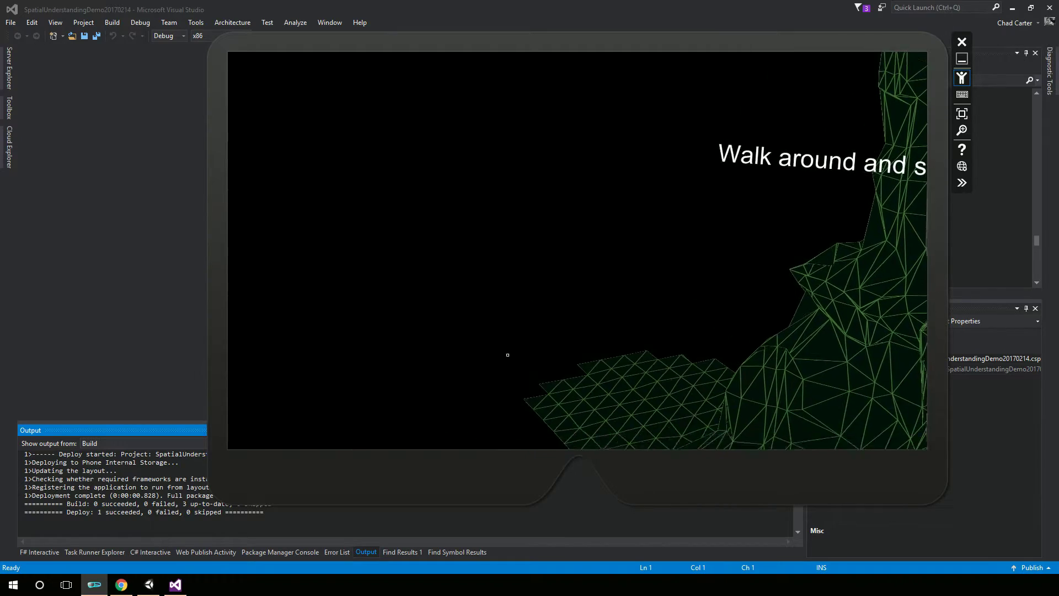
left_click_drag(508, 355, 545, 363)
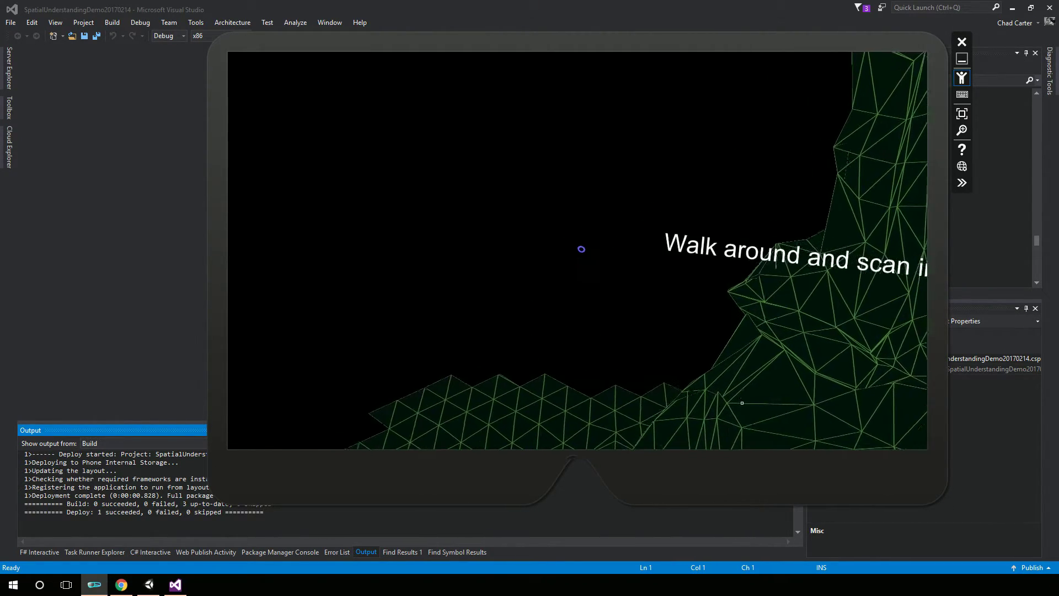
left_click_drag(551, 375, 593, 386)
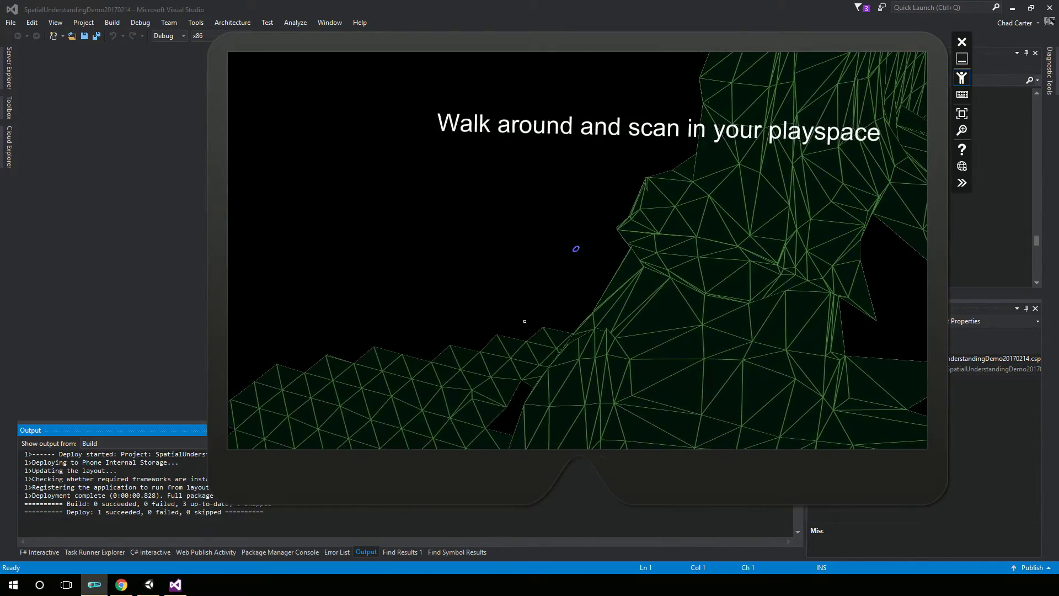
left_click_drag(525, 322, 661, 322)
left_click_drag(491, 309, 574, 303)
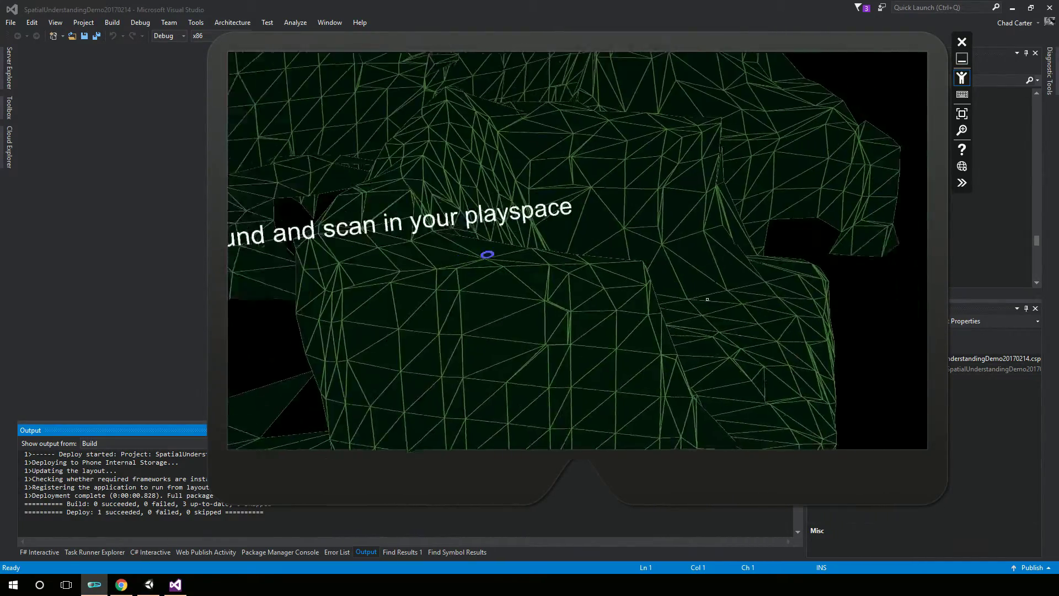
left_click_drag(432, 314, 574, 311)
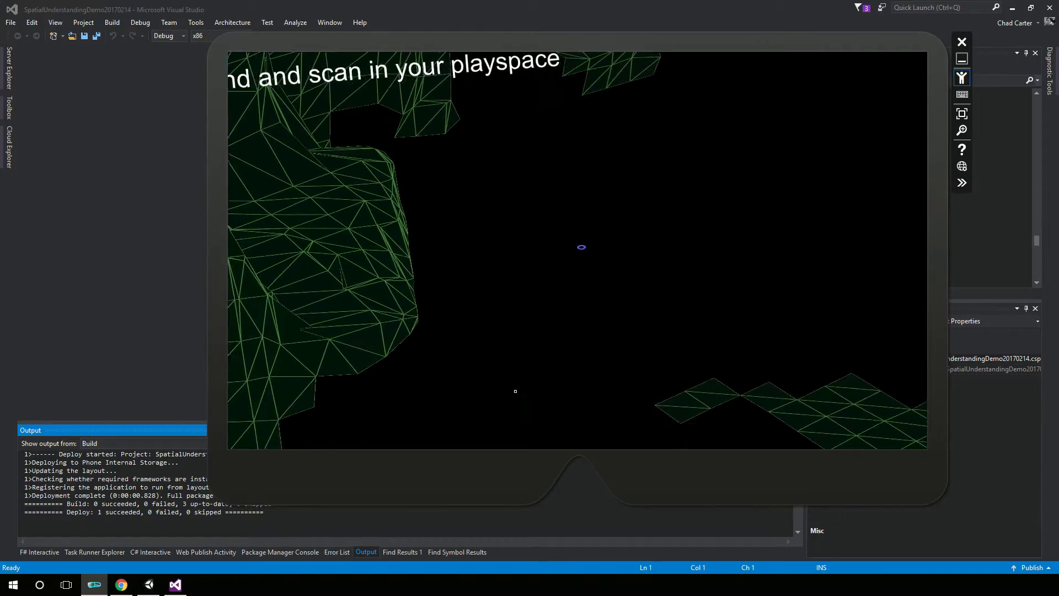
left_click_drag(440, 336, 507, 276)
left_click_drag(601, 276, 604, 351)
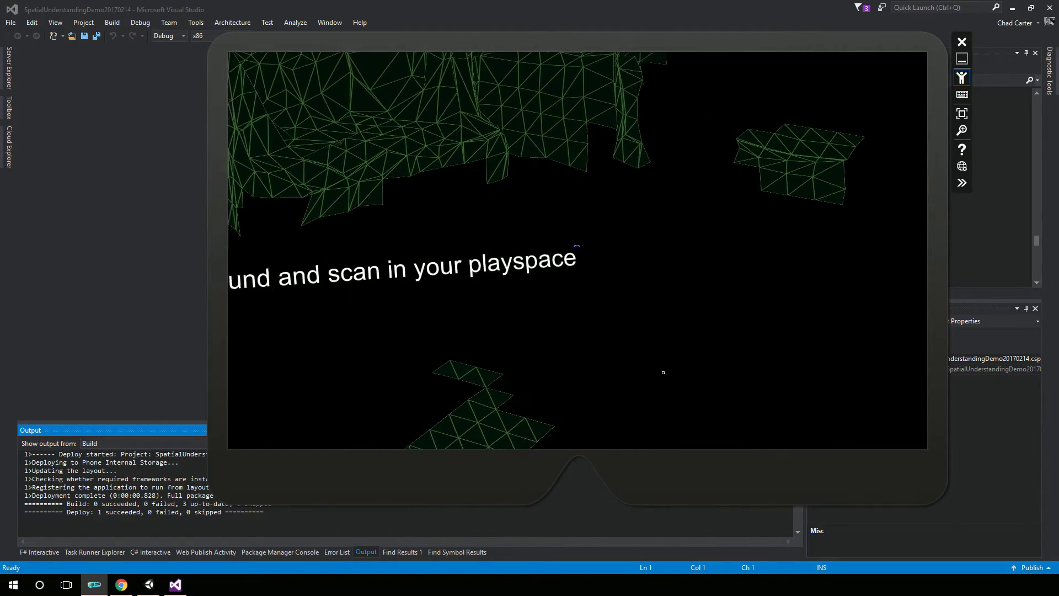
left_click_drag(636, 405, 626, 448)
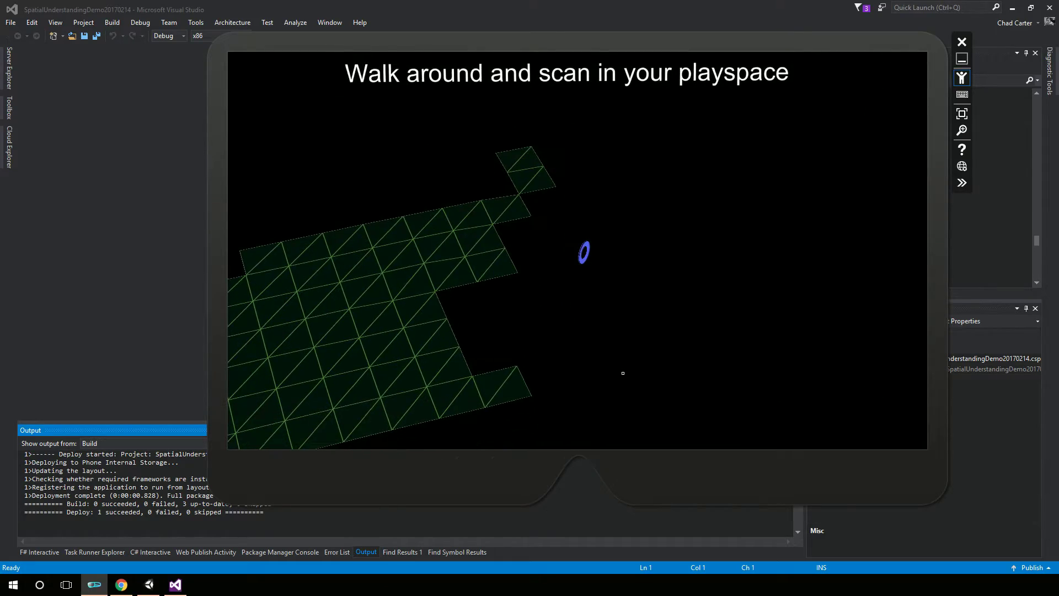
left_click_drag(622, 373, 631, 301)
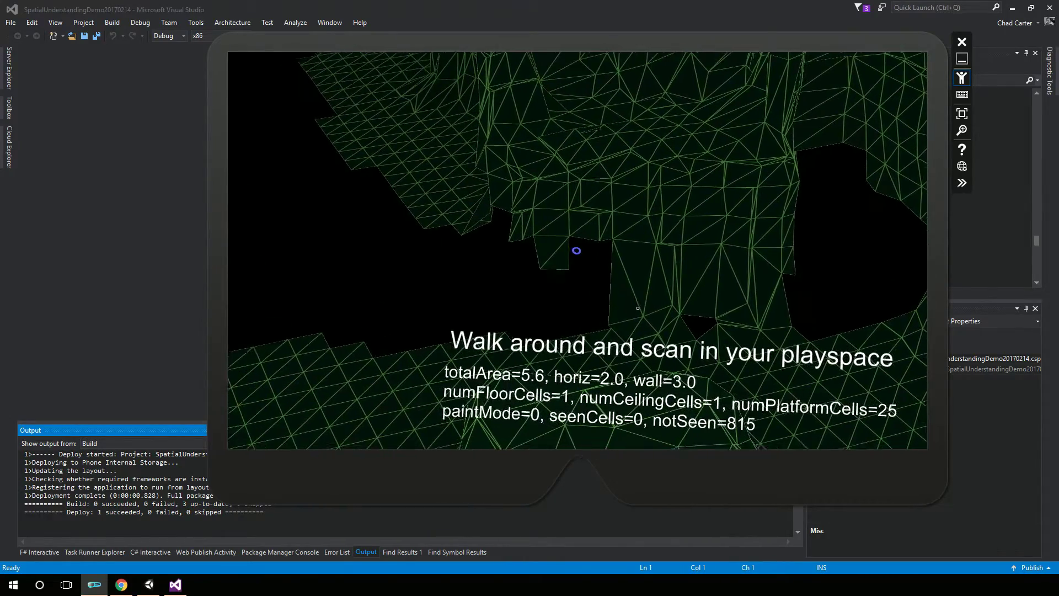
Step: Scan the remaining walls and gaps of the playspace and complete the scan to bring up the query menu
left_click_drag(670, 359, 751, 329)
key("Right")
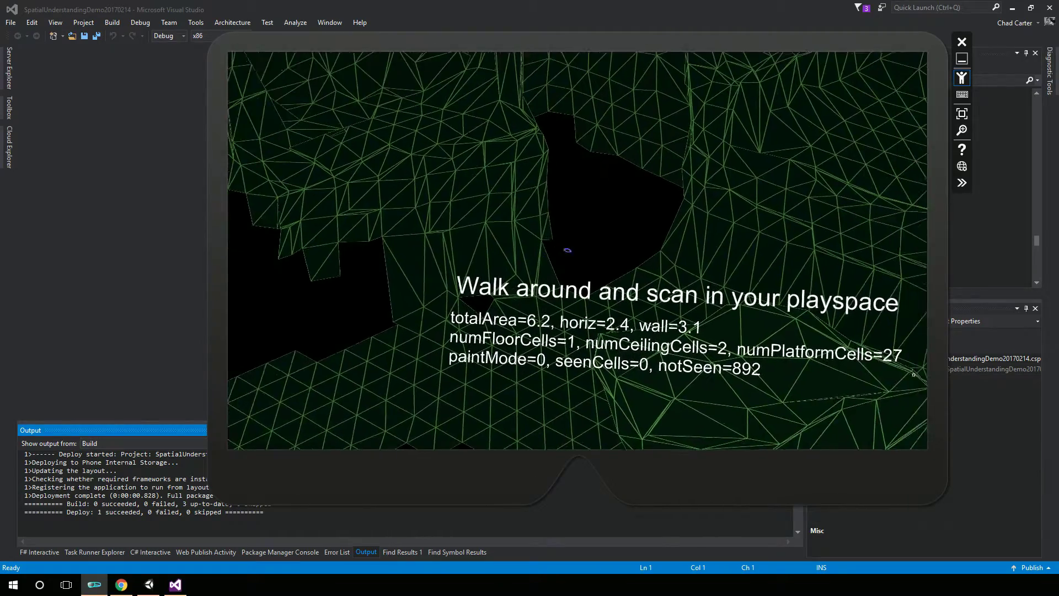
left_click_drag(725, 367, 979, 399)
left_click_drag(578, 250, 550, 252)
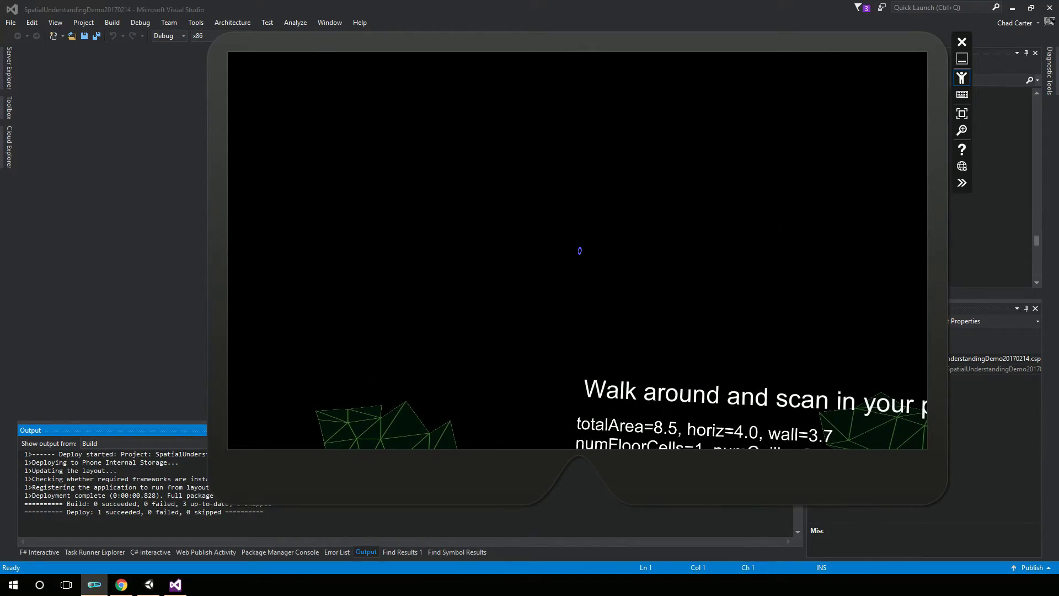
left_click_drag(579, 251, 948, 362)
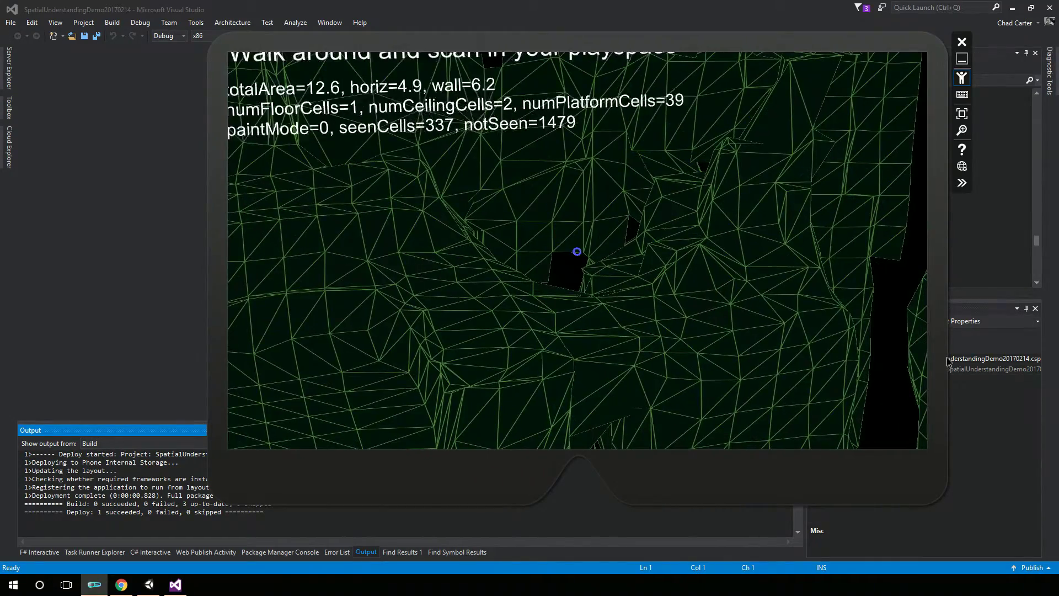
key("Up")
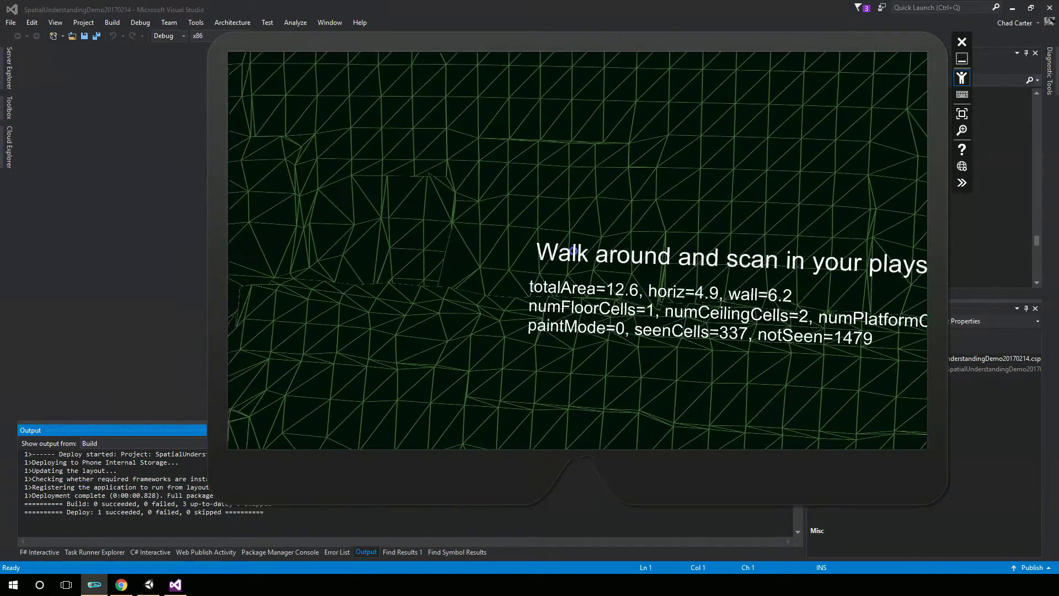
key("Left")
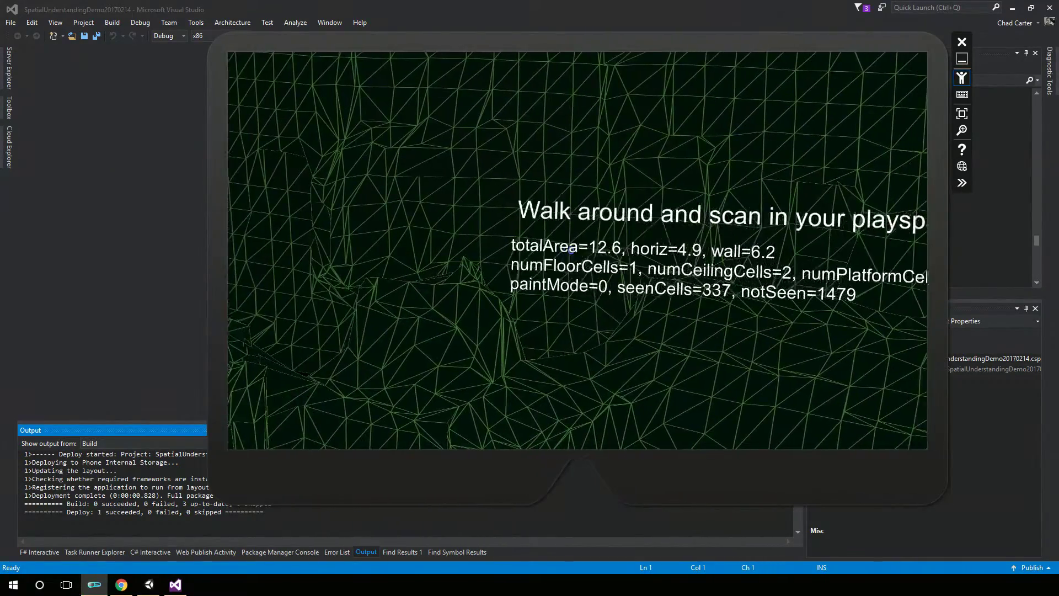
left_click_drag(816, 275, 674, 302)
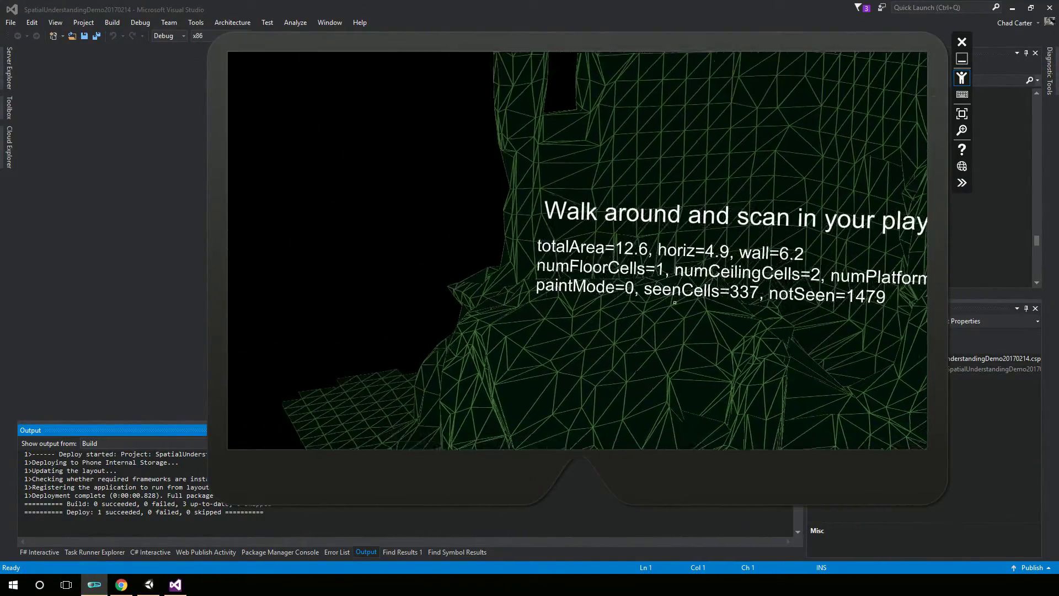
left_click_drag(682, 387, 596, 351)
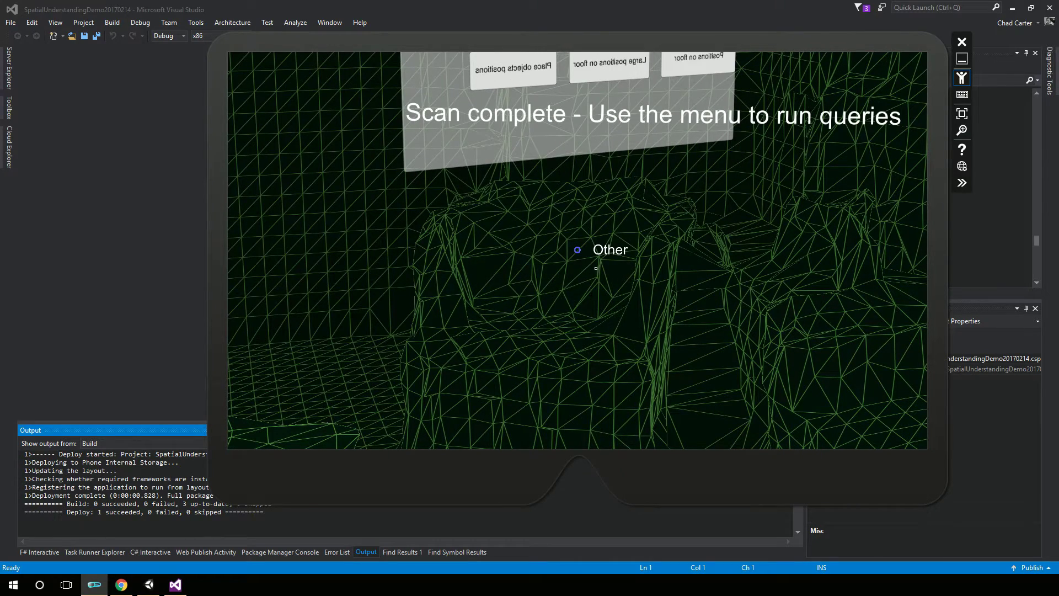
Step: Run the Largest wall topology query and switch the query menu to Shape Queries
left_click_drag(519, 342, 255, 344)
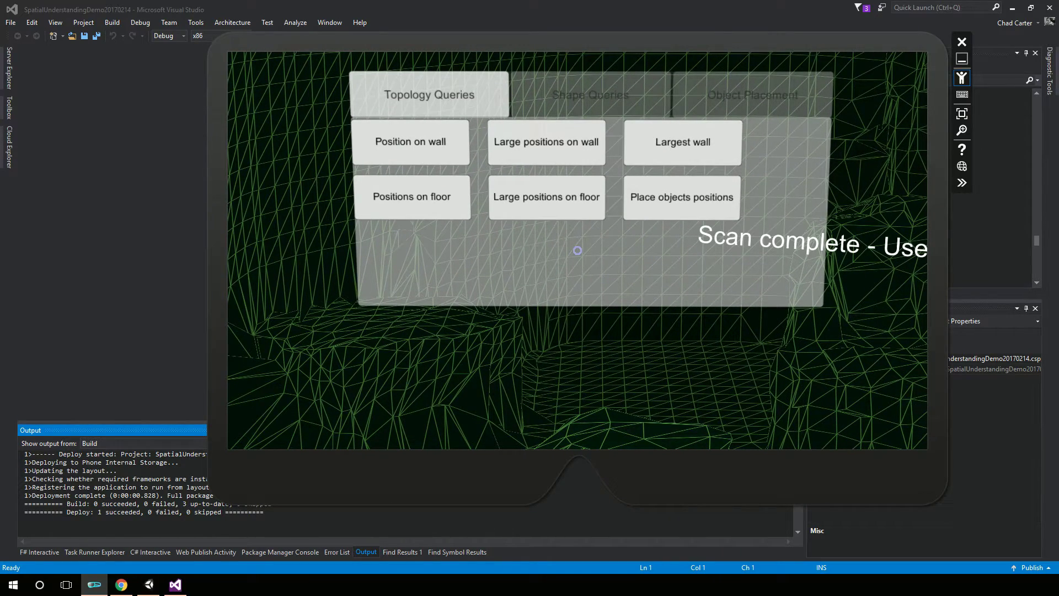
left_click_drag(450, 331, 897, 353)
right_click(520, 257)
left_click_drag(656, 326, 249, 231)
left_click_drag(700, 380, 802, 366)
right_click(408, 226)
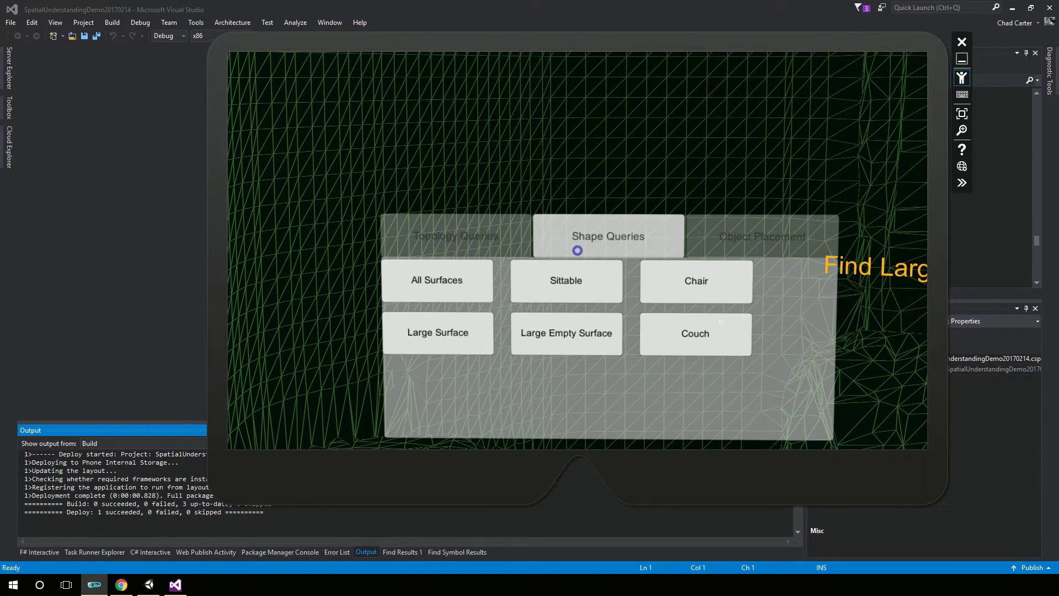
Step: Run the Sittable shape query and look over the outlined seats in the room
left_click_drag(721, 321, 743, 367)
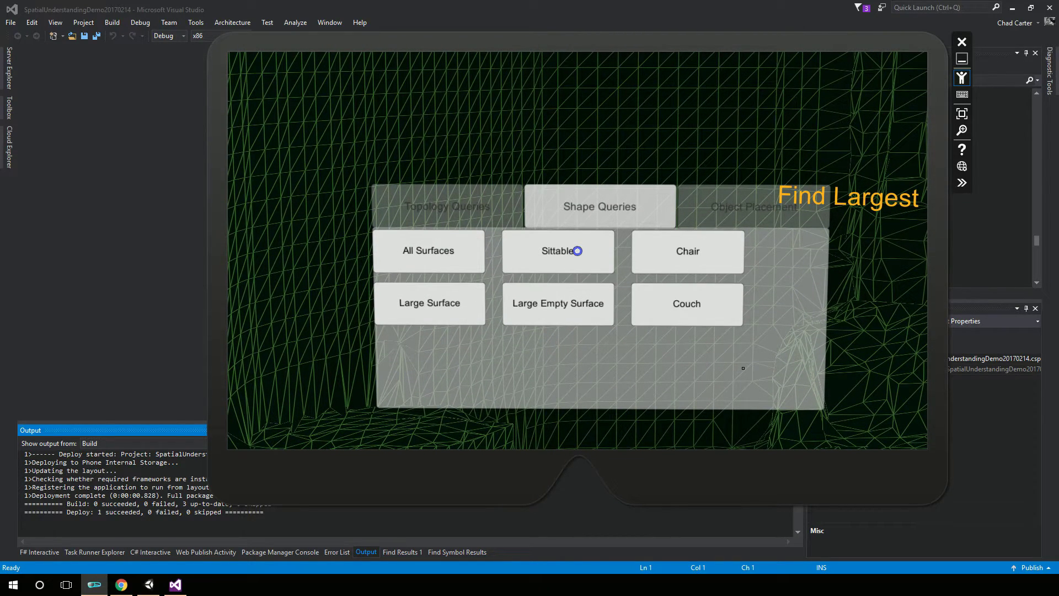
left_click_drag(743, 368, 764, 366)
left_click_drag(749, 326, 961, 414)
right_click(718, 326)
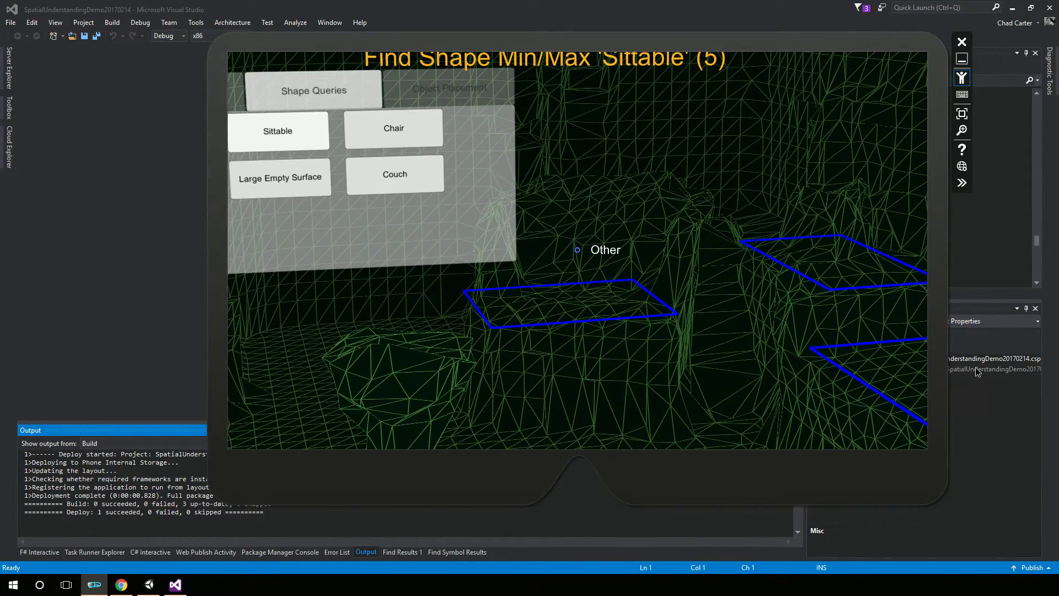
Step: Switch the query menu to Object Placement and run the OnFloor NearMe query
left_click_drag(748, 339, 578, 288)
right_click(653, 234)
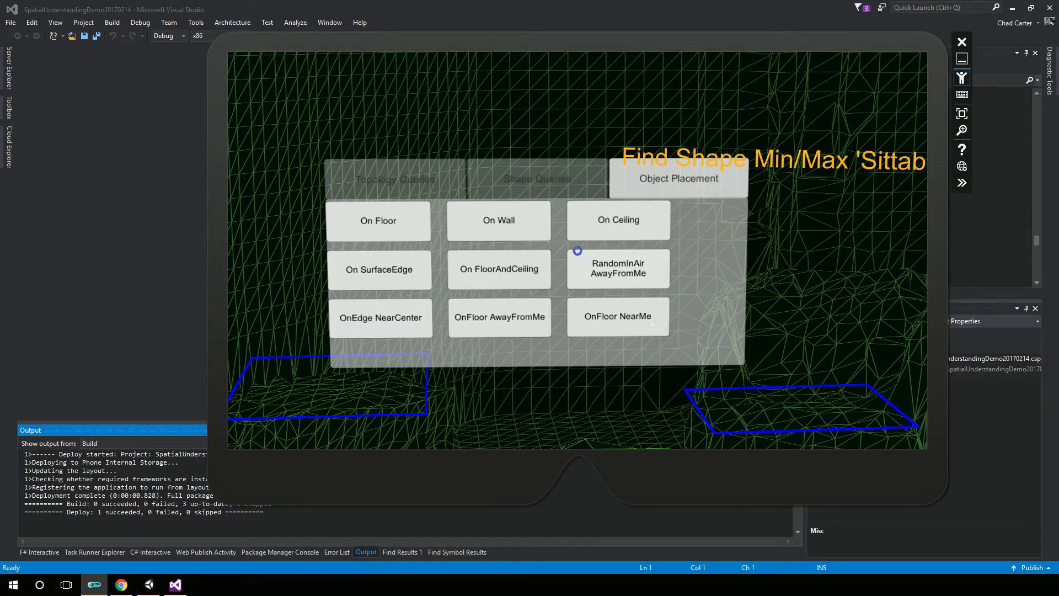
mouse_move(652, 324)
left_mouse_down()
mouse_move(688, 335)
mouse_move(652, 310)
mouse_move(653, 340)
left_mouse_up()
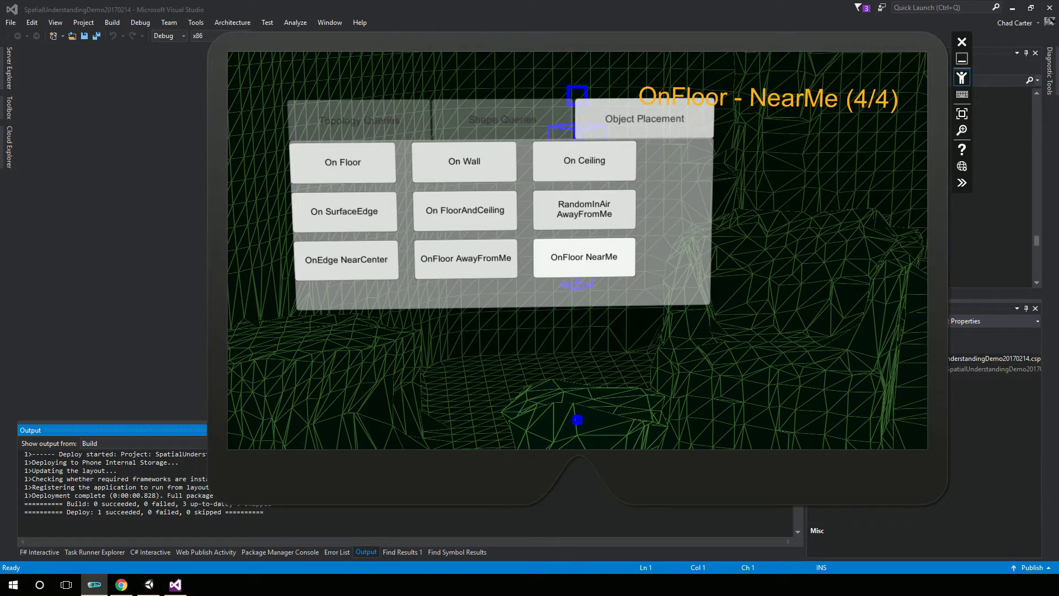
Step: Examine the boxes placed on the floor by the OnFloor NearMe query and face the query menu again
left_click_drag(773, 202, 879, 478)
left_click_drag(358, 113, 942, 492)
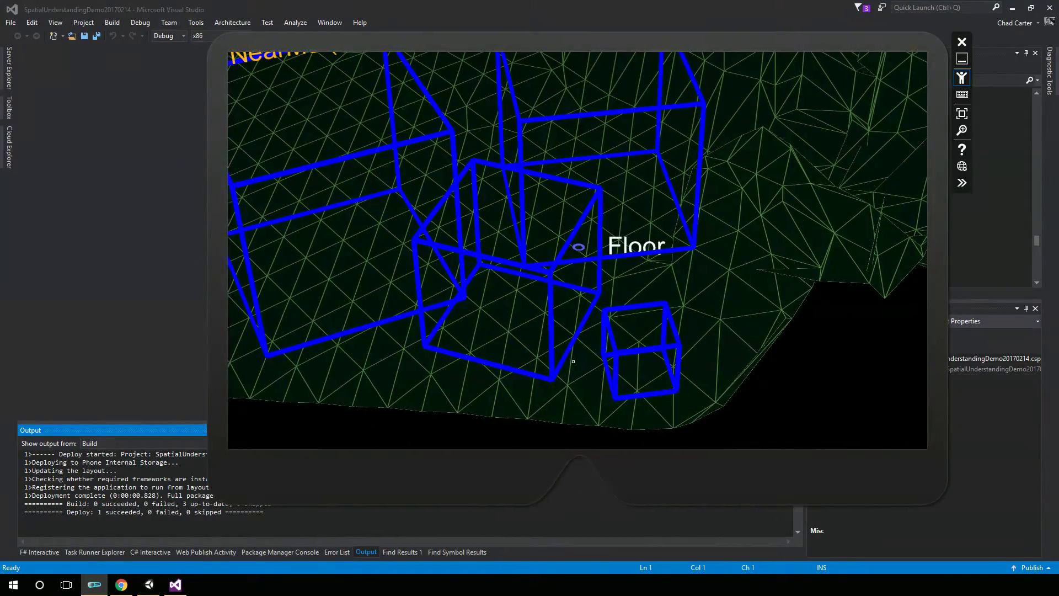
mouse_move(569, 361)
left_mouse_down()
mouse_move(416, 136)
mouse_move(269, 23)
left_mouse_up()
mouse_move(442, 171)
left_mouse_down()
mouse_move(320, 58)
mouse_move(268, 46)
left_mouse_up()
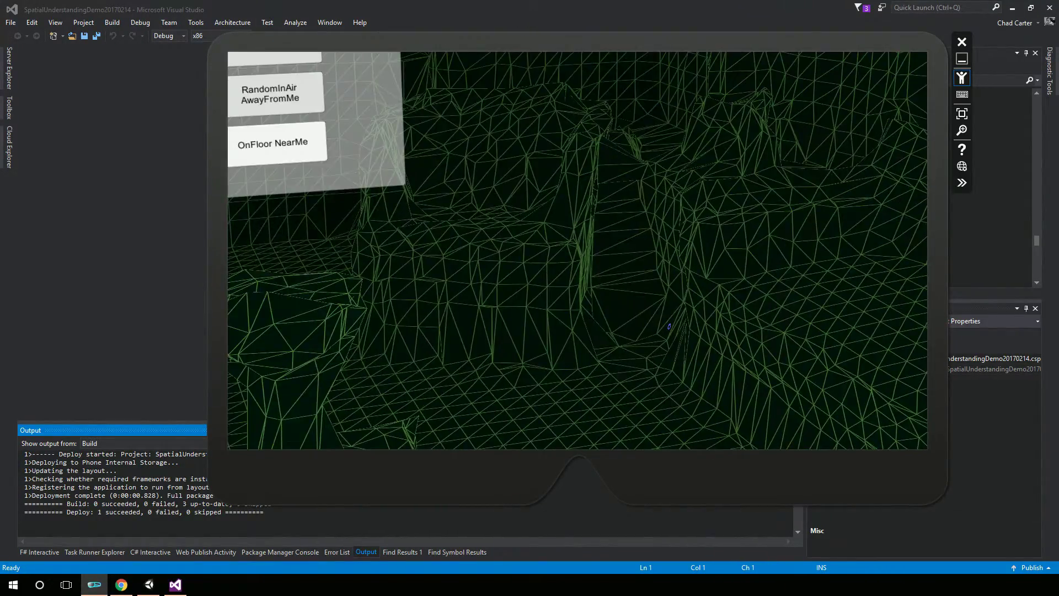
mouse_move(469, 182)
left_mouse_down()
mouse_move(321, 64)
mouse_move(272, 54)
mouse_move(269, 67)
left_mouse_up()
right_click(269, 68)
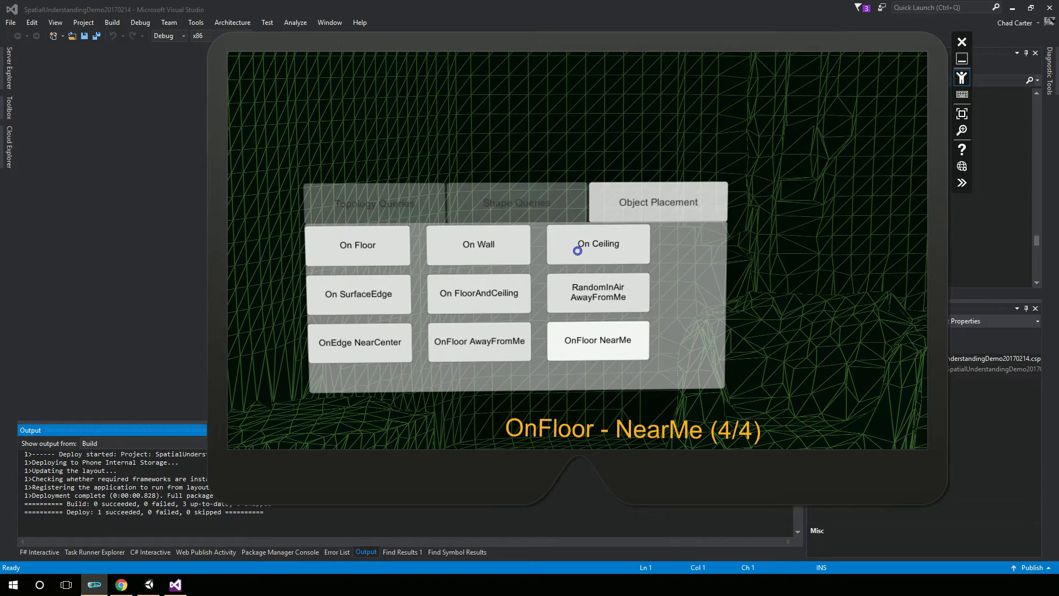